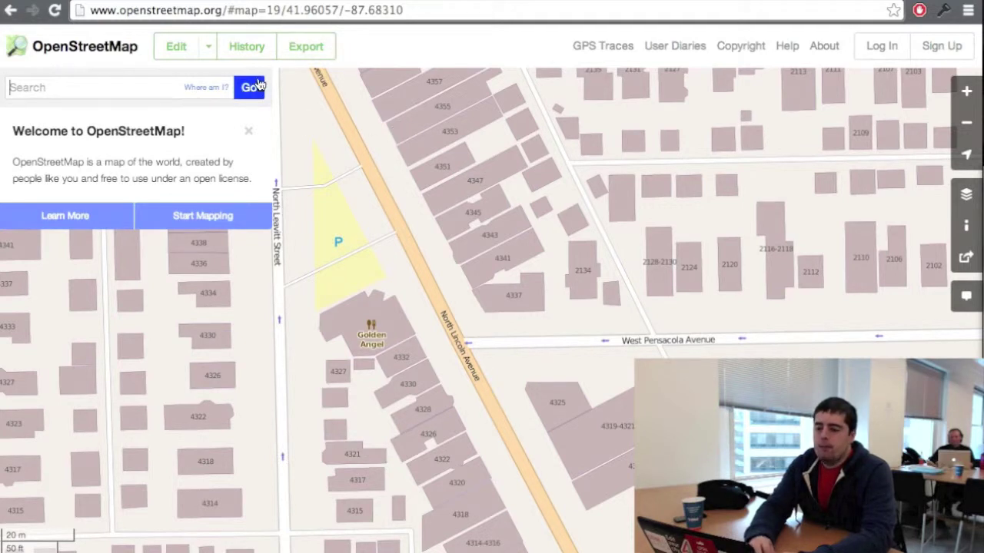
Step: Go from the Welcome to OpenStreetMap panel to the Sign Up page via Start Mapping
drag(223, 10, 91, 10)
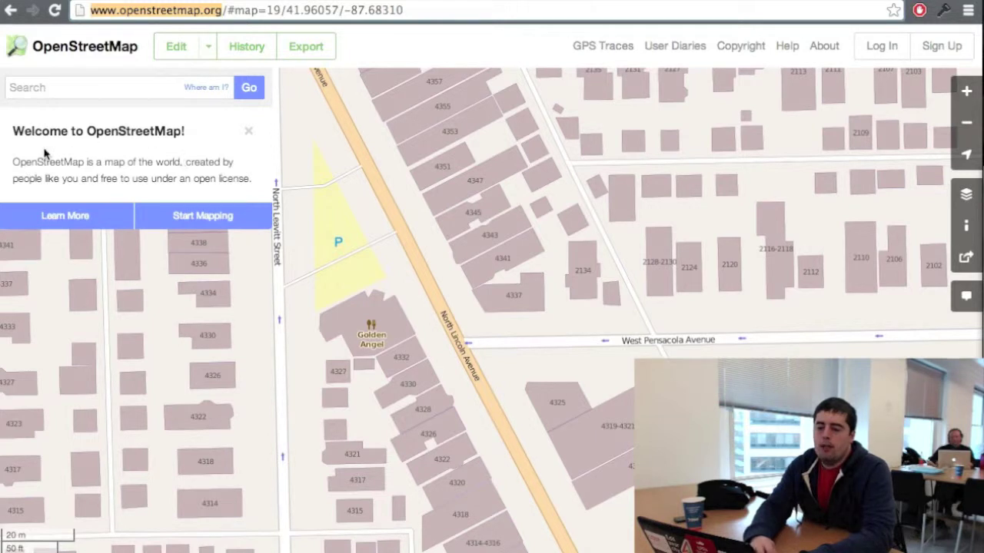
drag(17, 129, 220, 183)
click(214, 183)
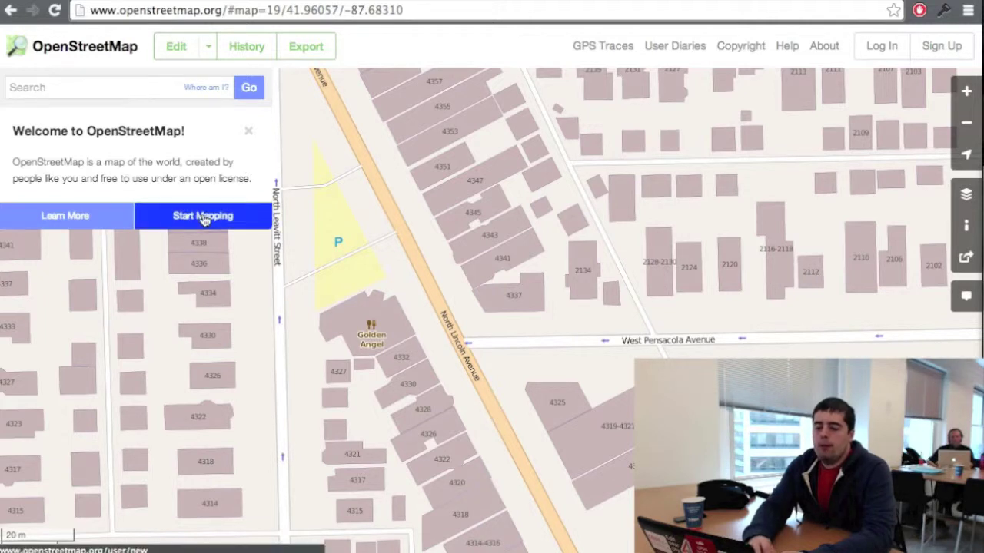
click(203, 217)
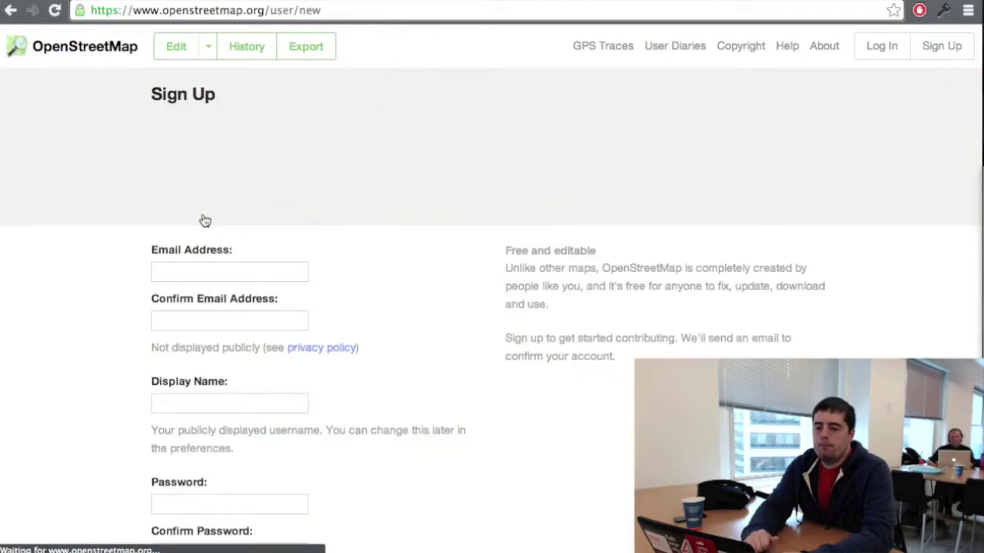
Step: Enter the account's email address in both the Email and Confirm Email fields
click(196, 274)
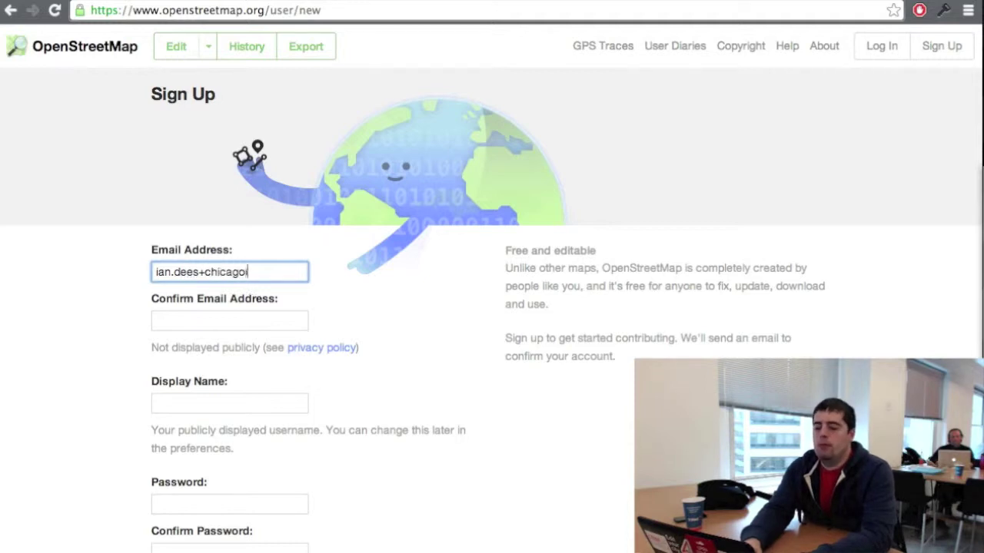
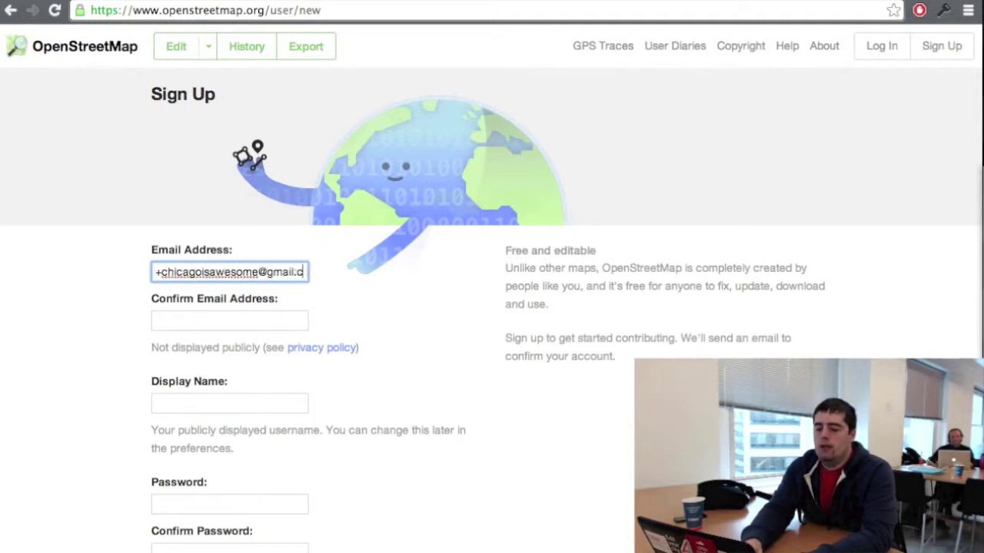
key(Tab)
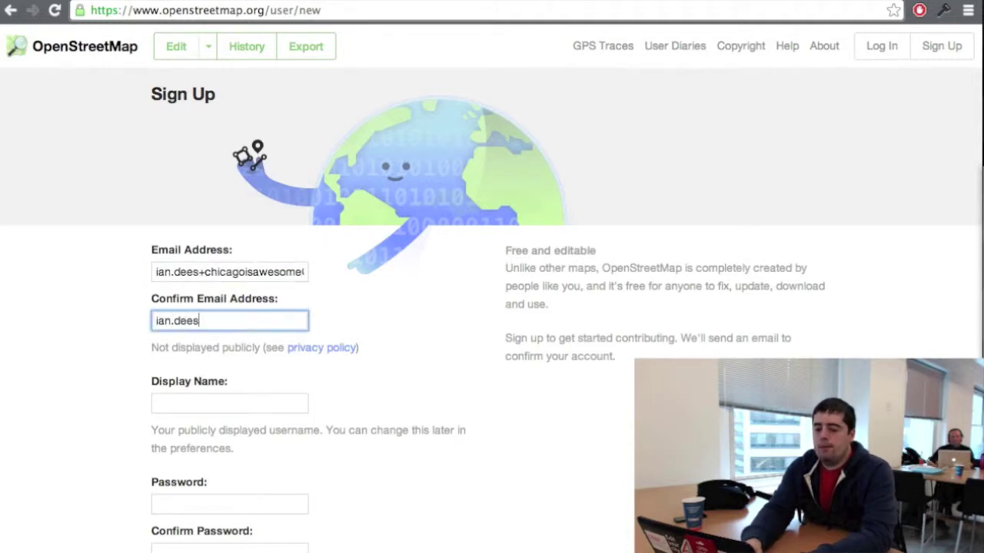
Step: Enter a display name, type the account password twice, and submit the registration
key(Tab)
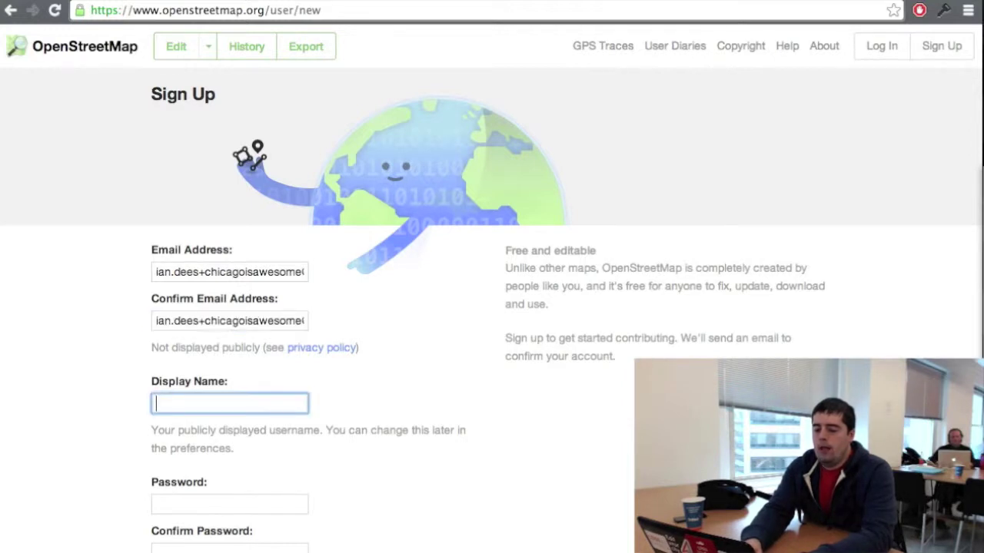
text(Chicago)
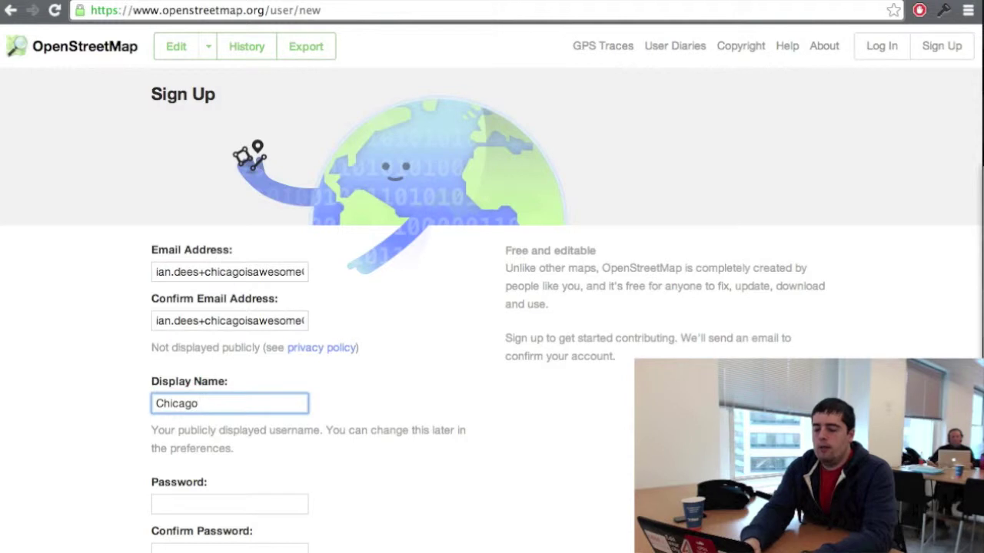
text(IsAwesome)
key(Tab)
text(••••••••)
key(Tab)
text(••••••••)
scroll(489, 290, down, 1)
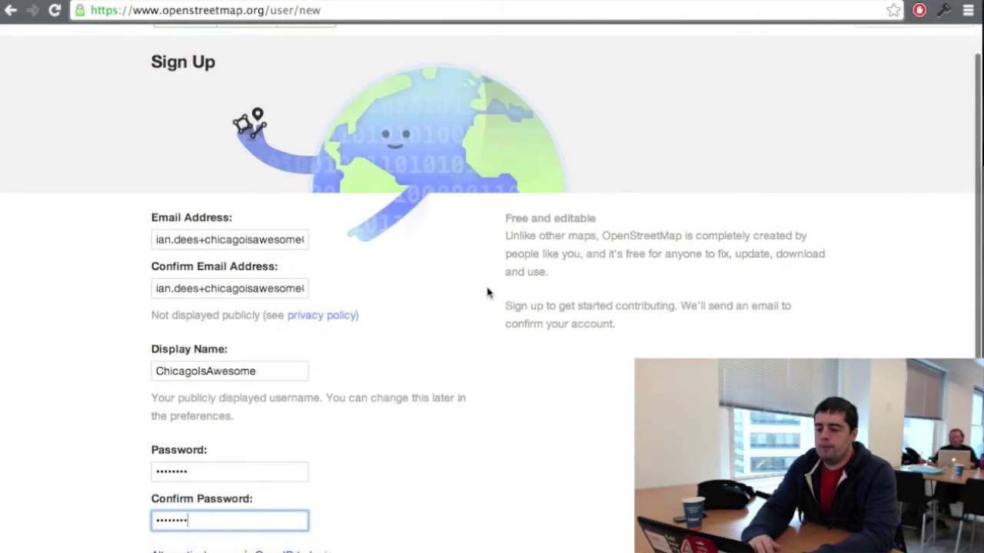
scroll(487, 290, down, 2)
click(171, 532)
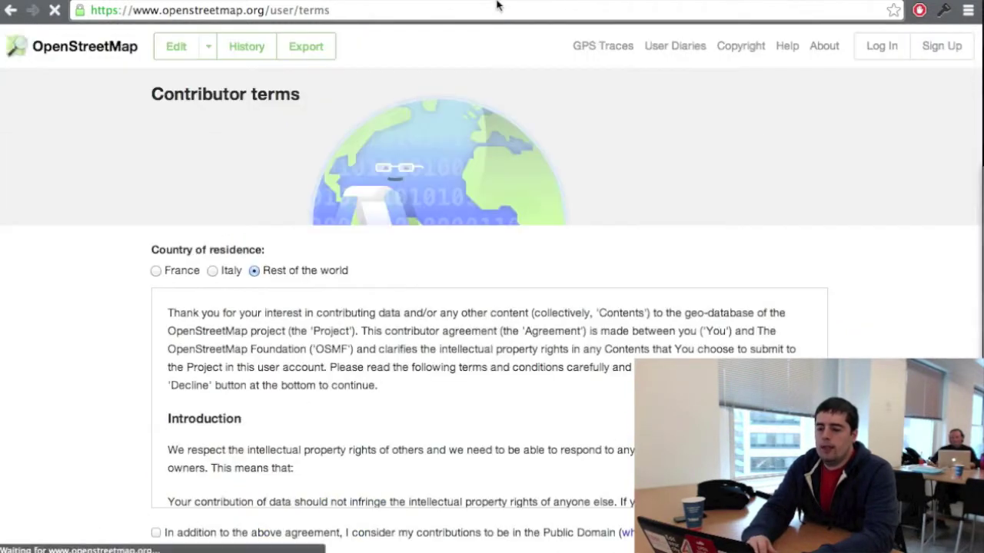
Step: Accept the contributor terms and dismiss the password manager's save prompt
scroll(415, 375, down, 3)
scroll(415, 375, down, 10)
scroll(415, 375, down, 10)
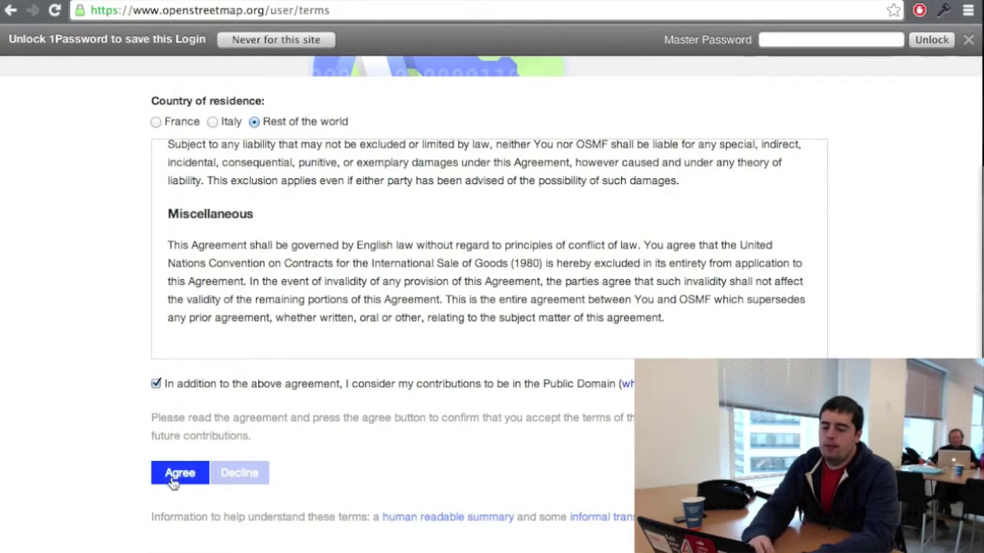
click(171, 475)
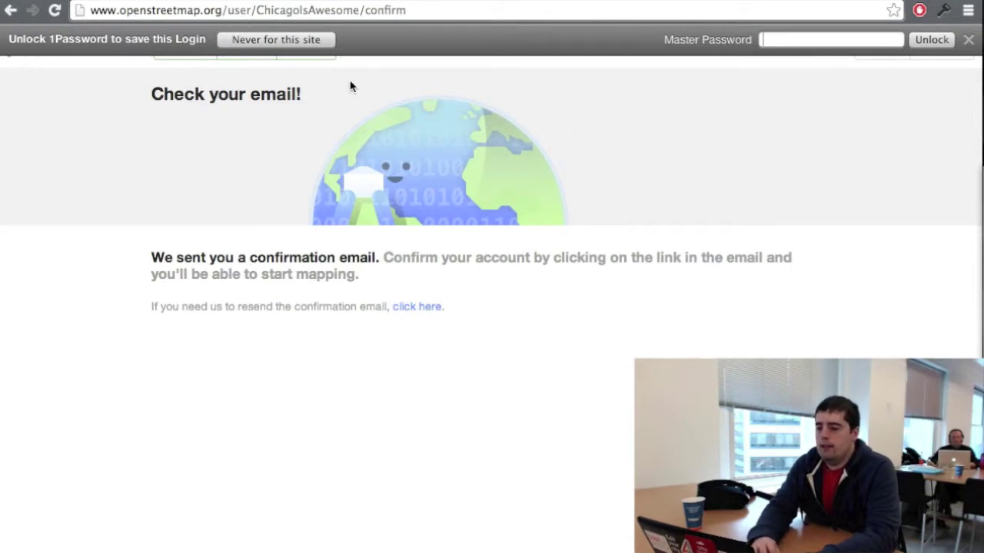
click(969, 40)
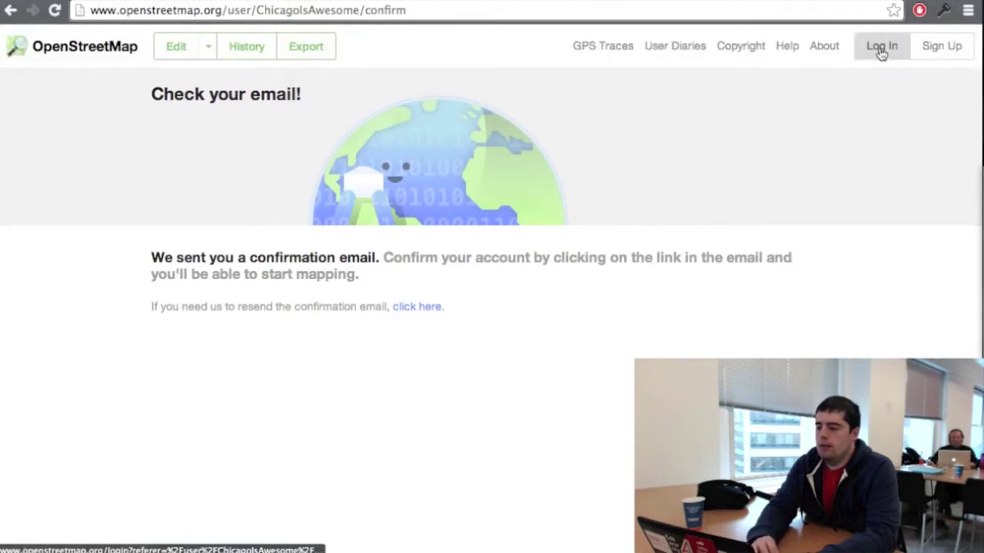
Step: Log in with the new account's email and password, with Remember me ticked
click(882, 48)
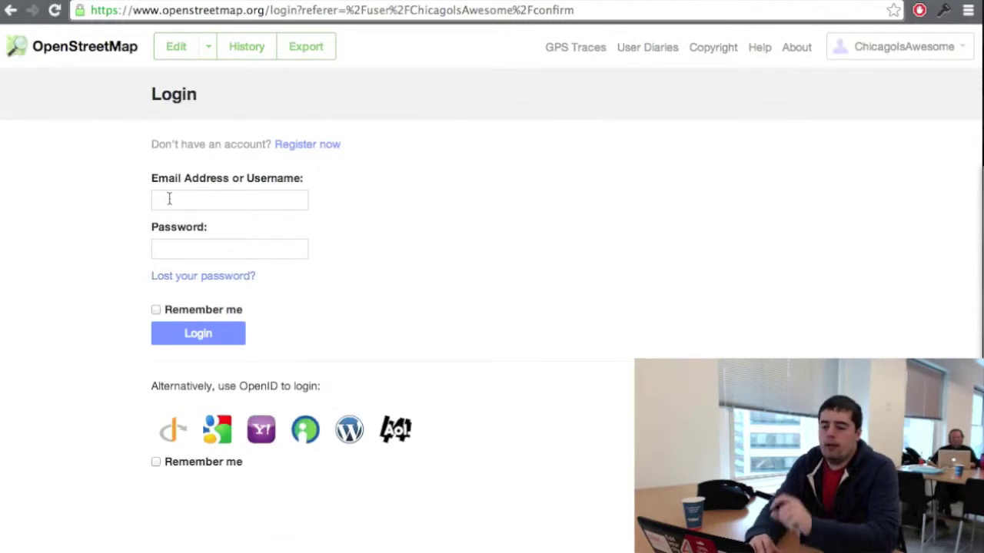
click(169, 199)
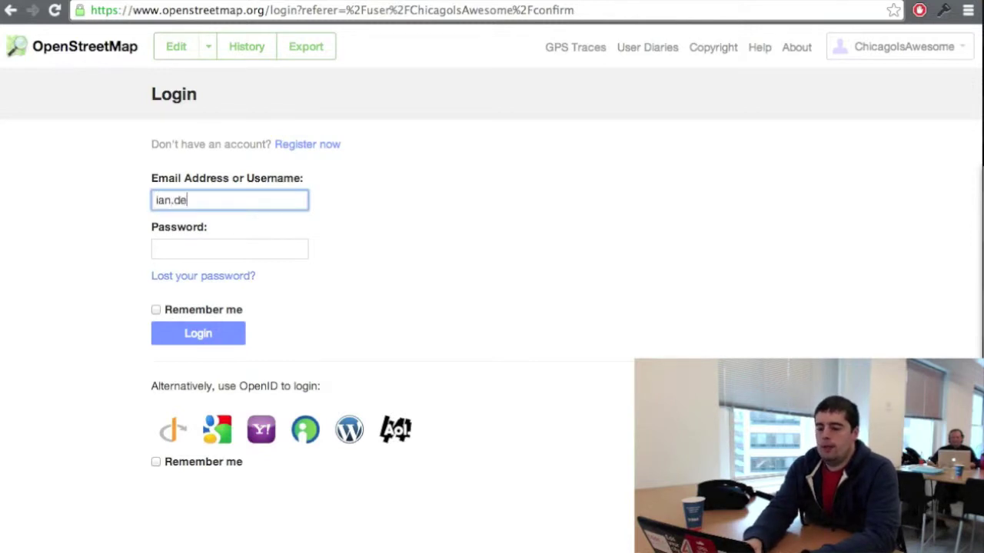
key(Tab)
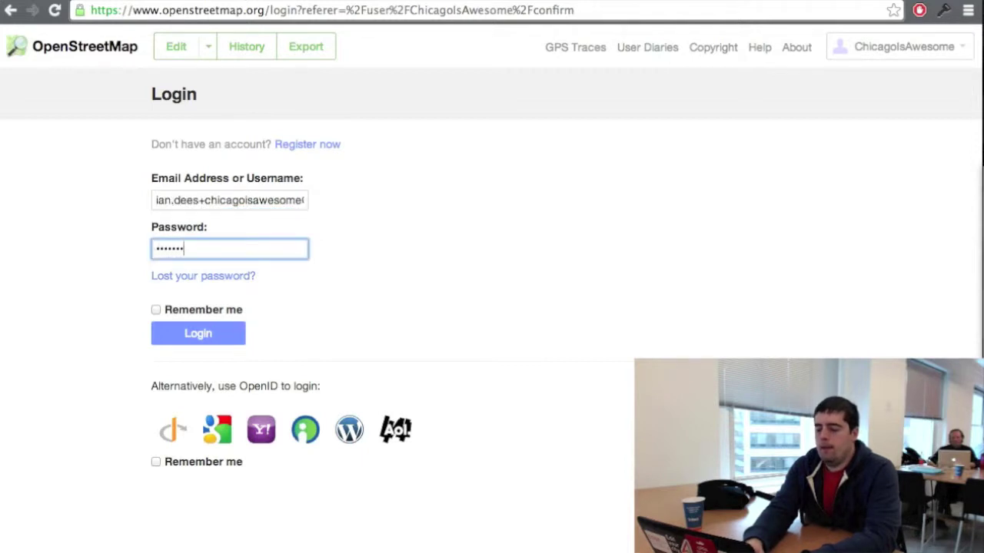
click(204, 311)
click(192, 336)
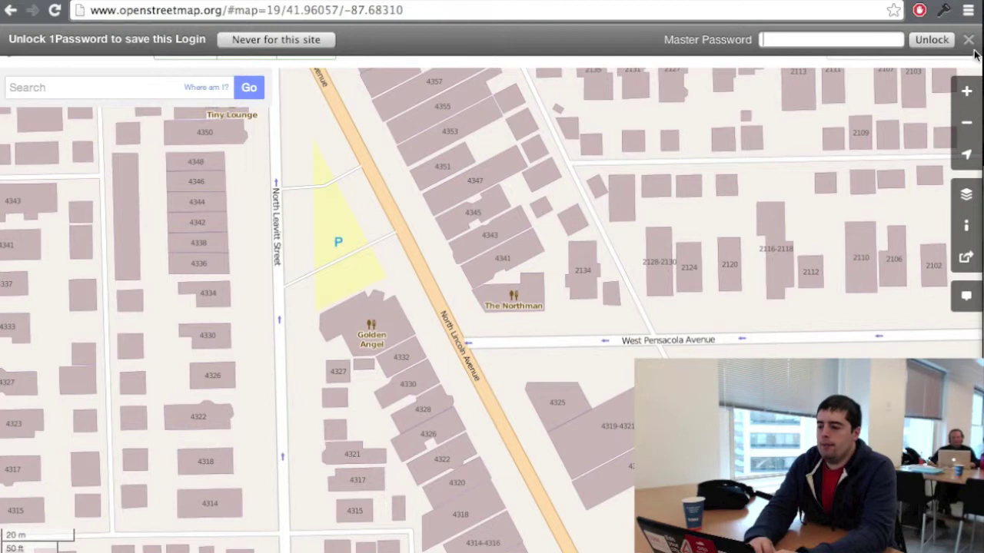
Step: Search '4337 n lincoln ave chicago', pick The Northman, and open it in the editor
click(967, 42)
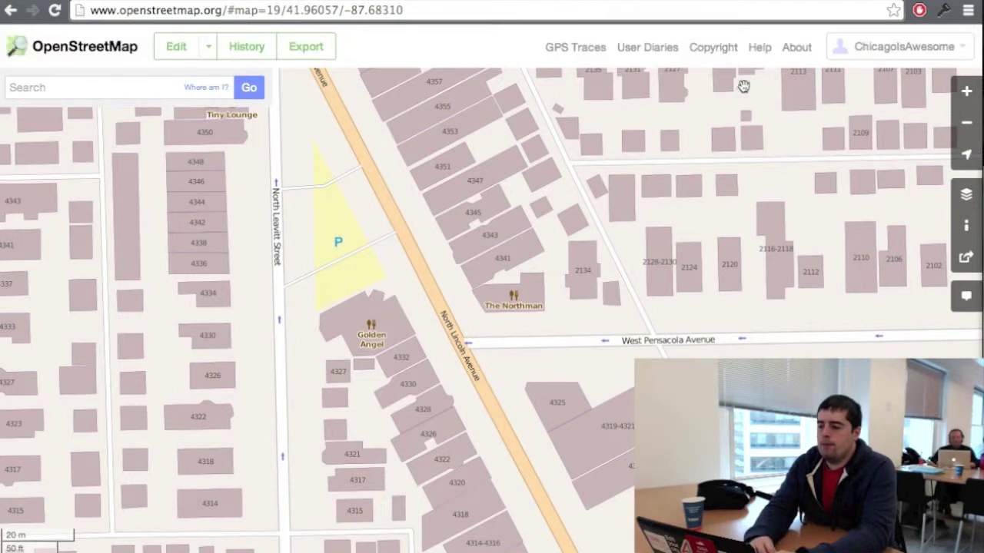
drag(620, 430, 506, 315)
drag(347, 166, 423, 290)
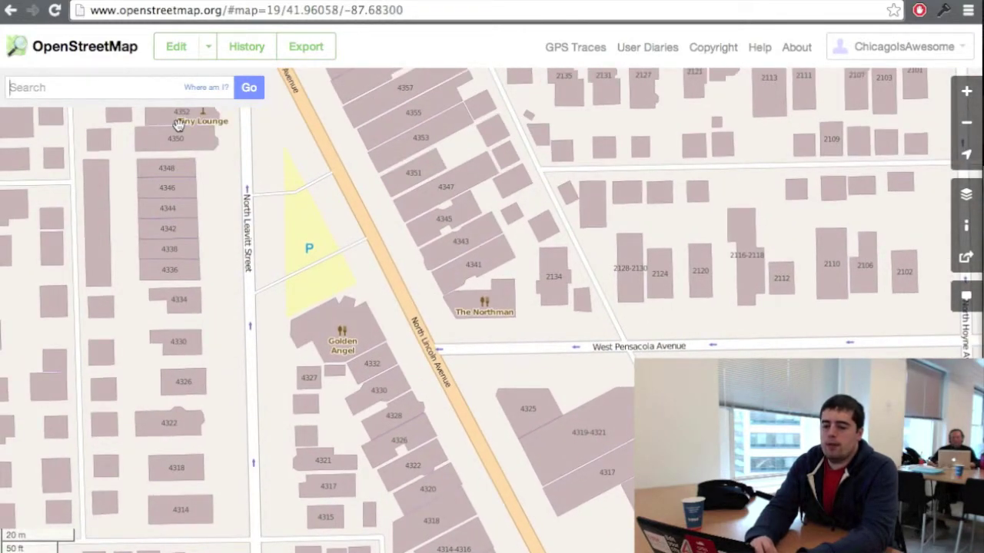
text(4337 n lincoln ave chicago)
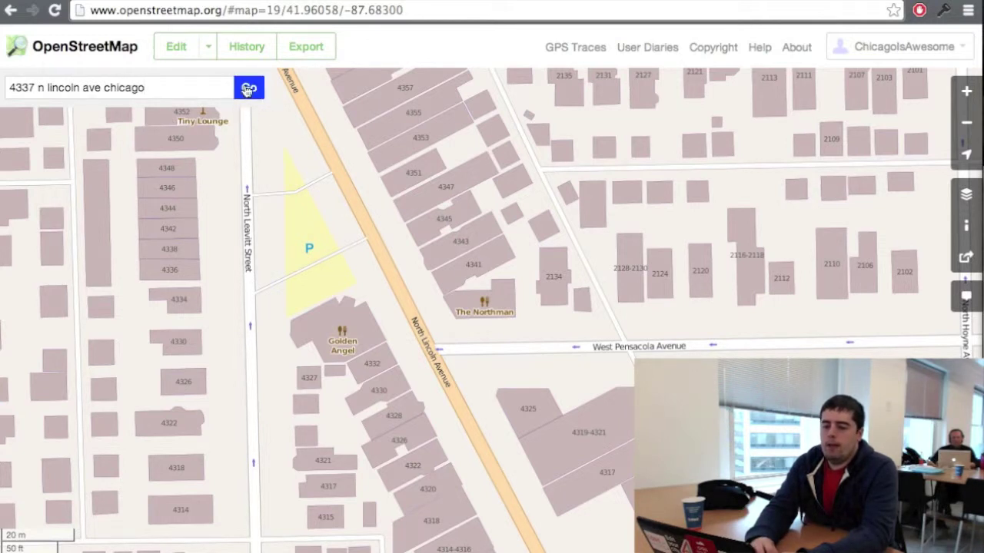
click(249, 90)
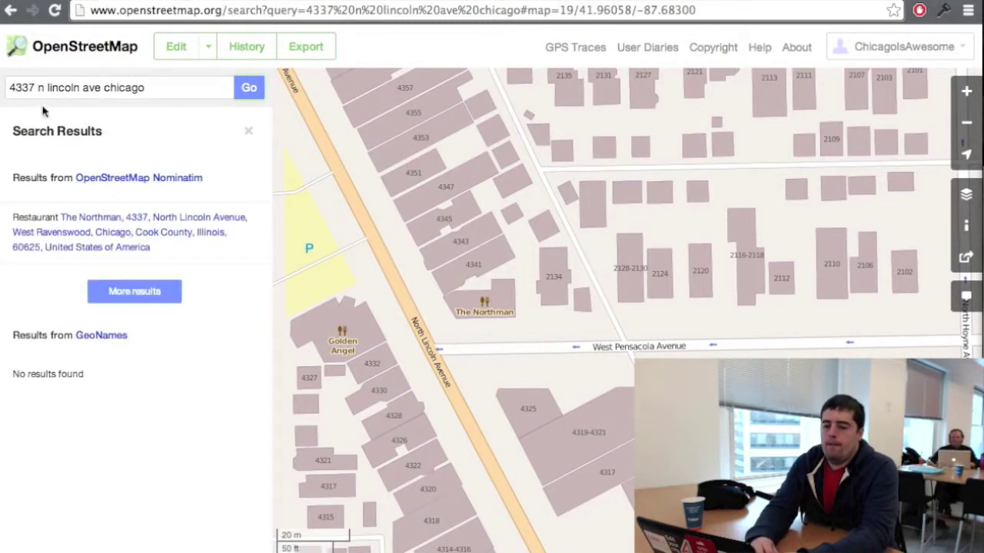
click(107, 240)
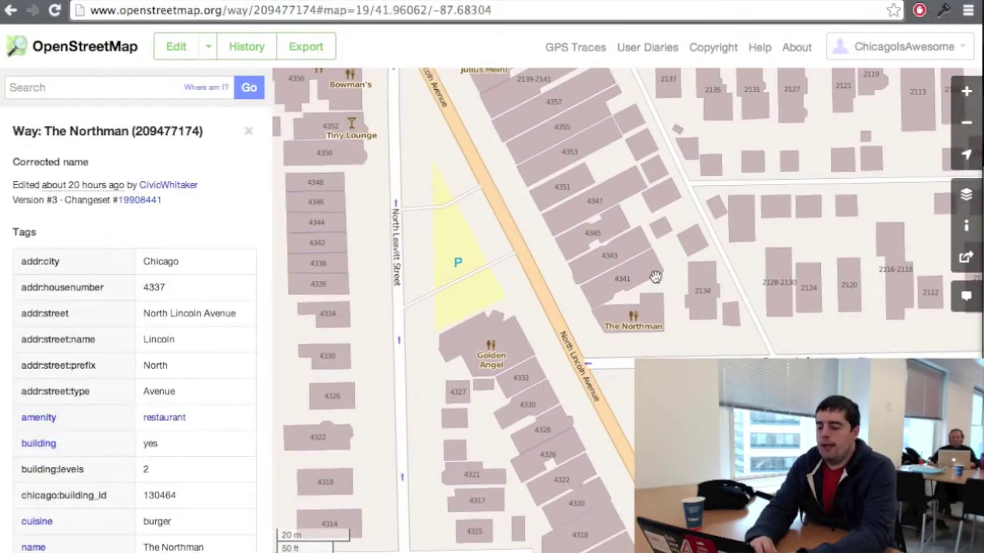
click(175, 48)
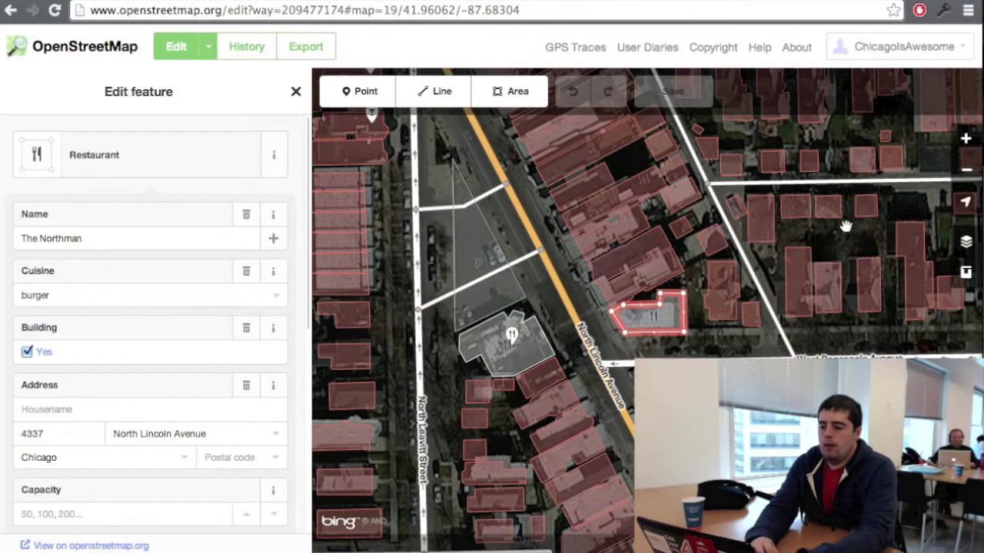
Step: Start the guided walkthrough from the editor's Help panel
click(967, 273)
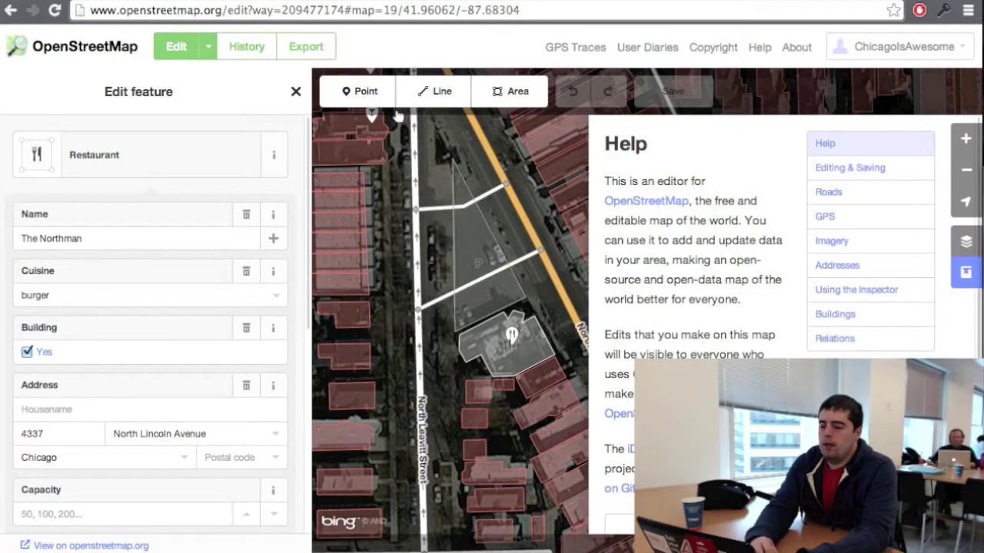
click(676, 525)
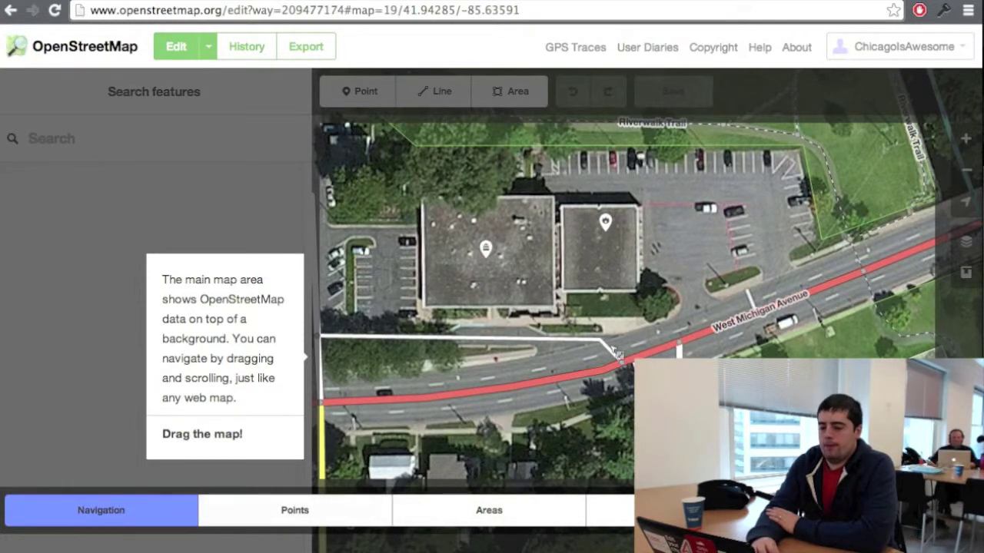
Step: Pan the map, select and close the Town Hall point, then return to Chicago
drag(338, 346, 348, 377)
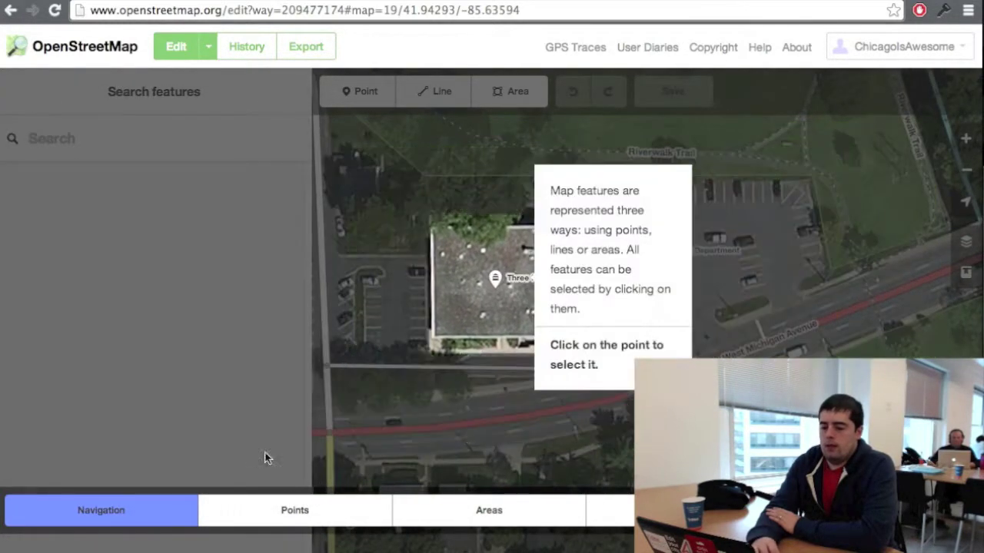
click(436, 302)
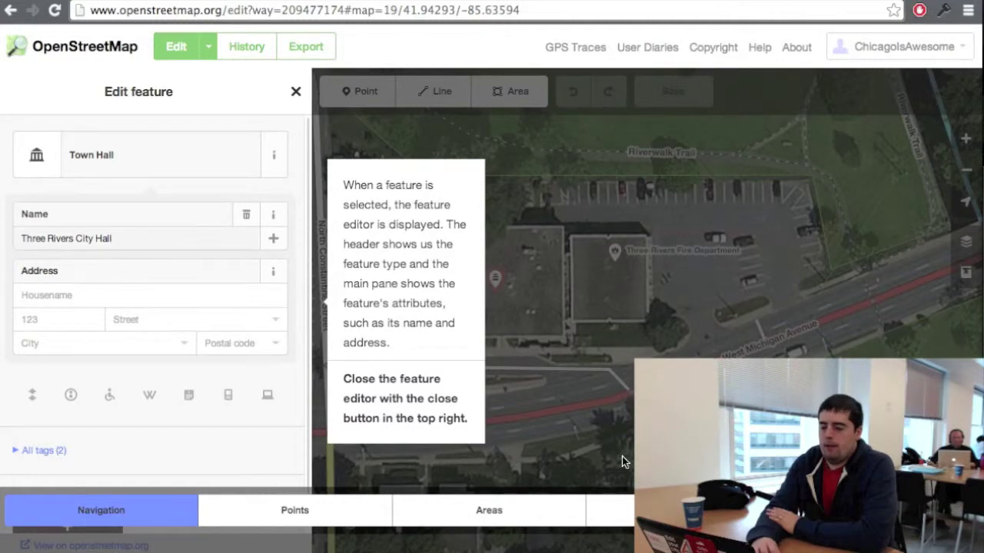
key(Escape)
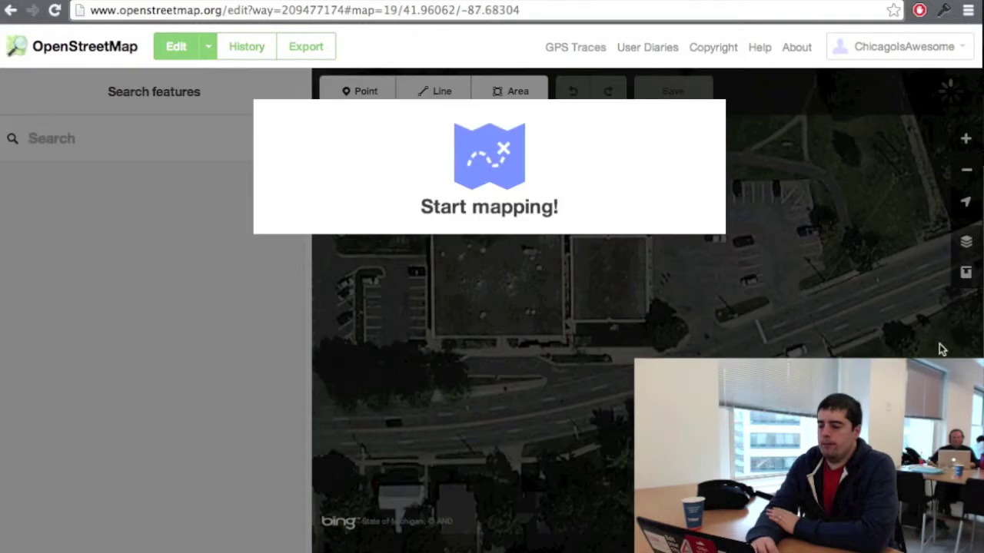
click(940, 345)
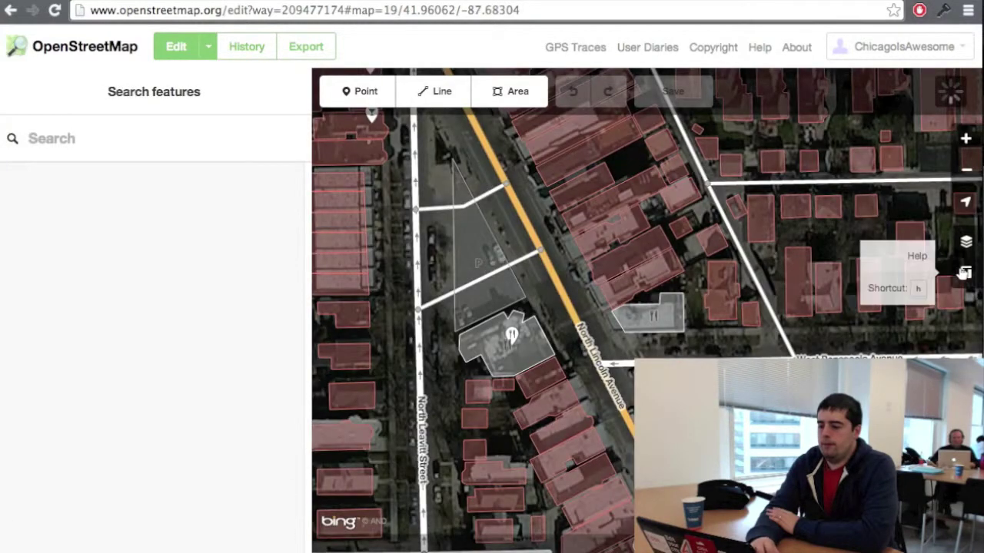
Step: Select The Northman restaurant building and show its list of feature types
click(965, 272)
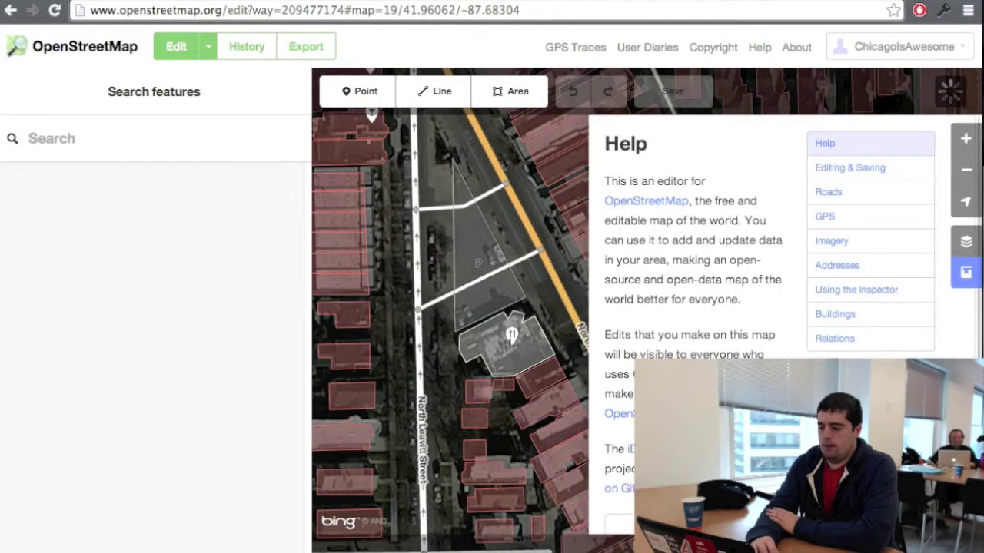
click(966, 275)
click(965, 276)
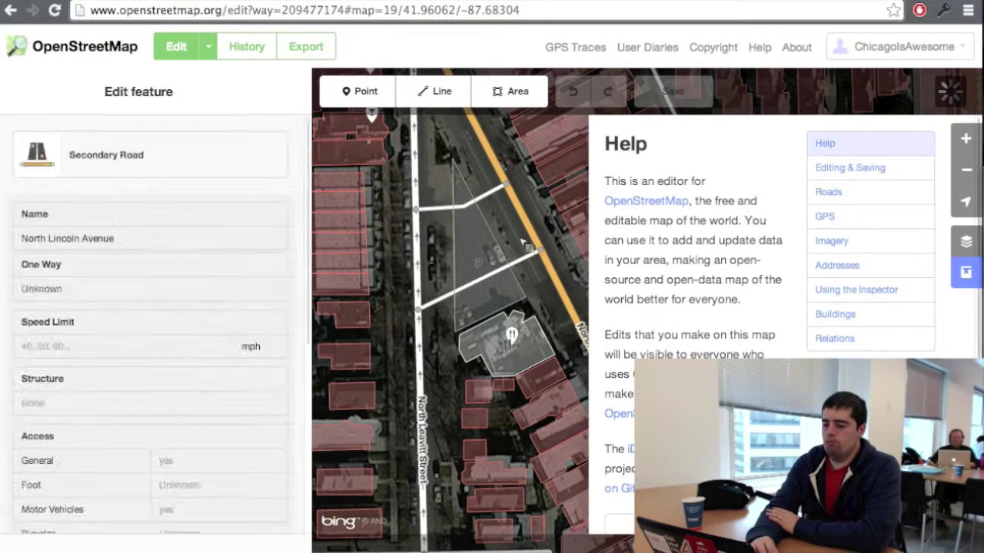
key(h)
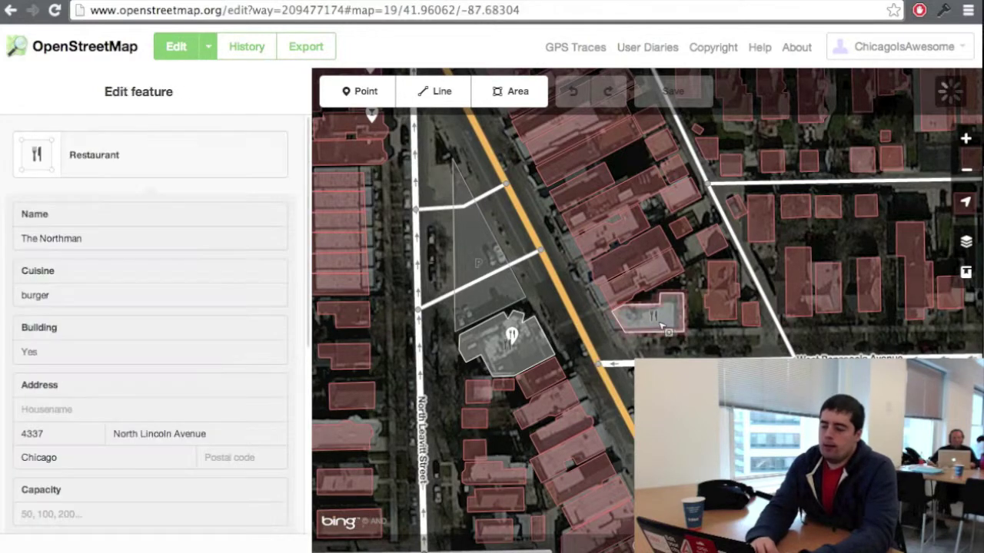
click(679, 312)
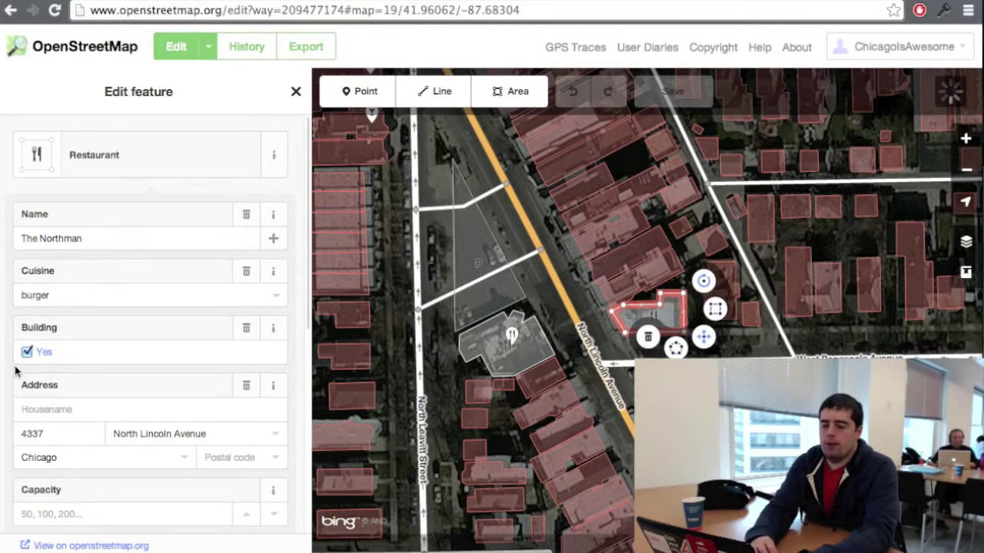
click(146, 165)
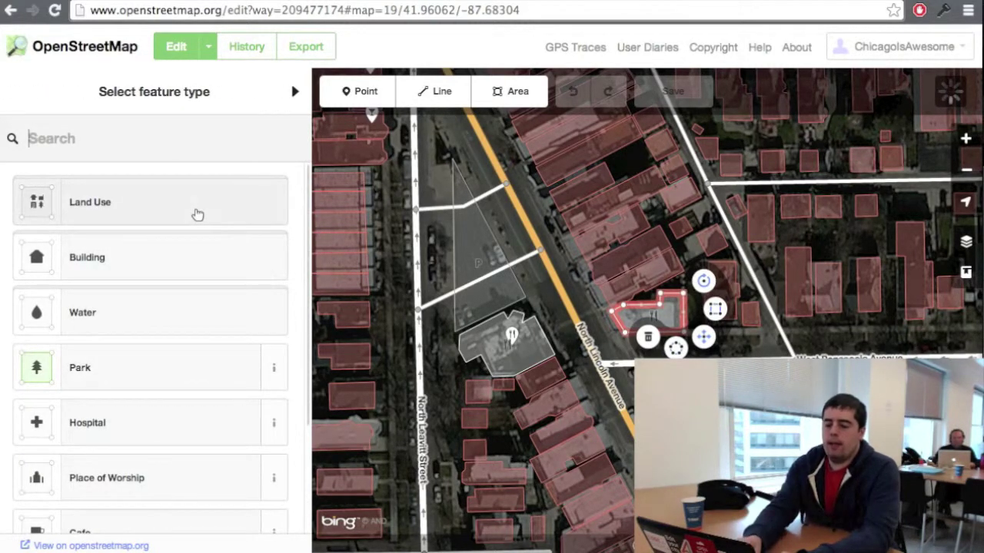
Step: Retag The Northman as a Pub, check its name, address and note, then deselect it
text(pub)
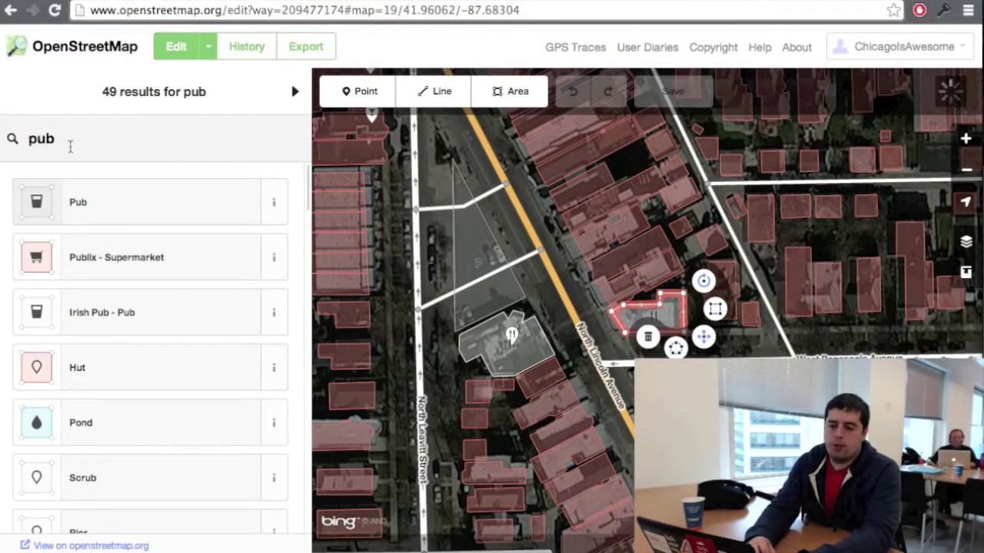
click(89, 197)
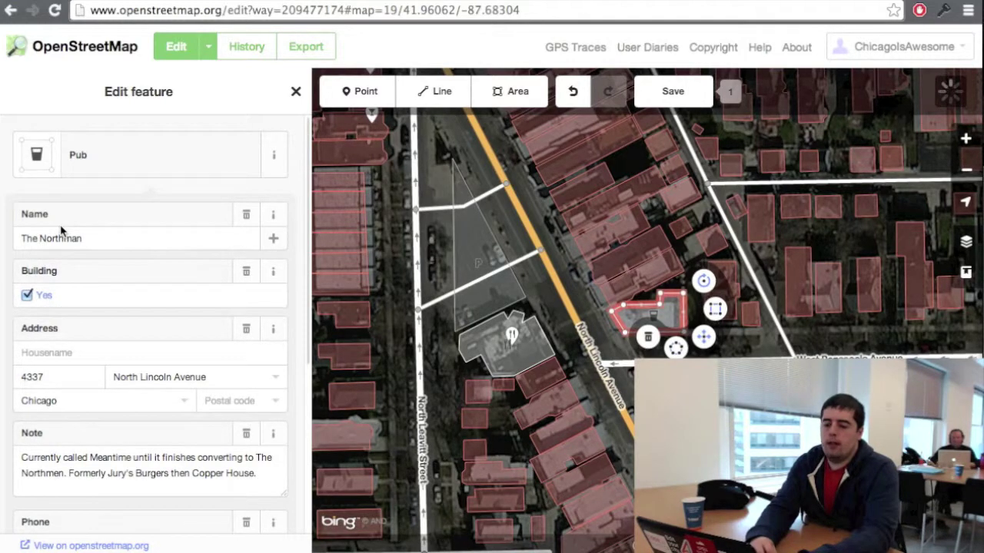
drag(105, 238, 17, 222)
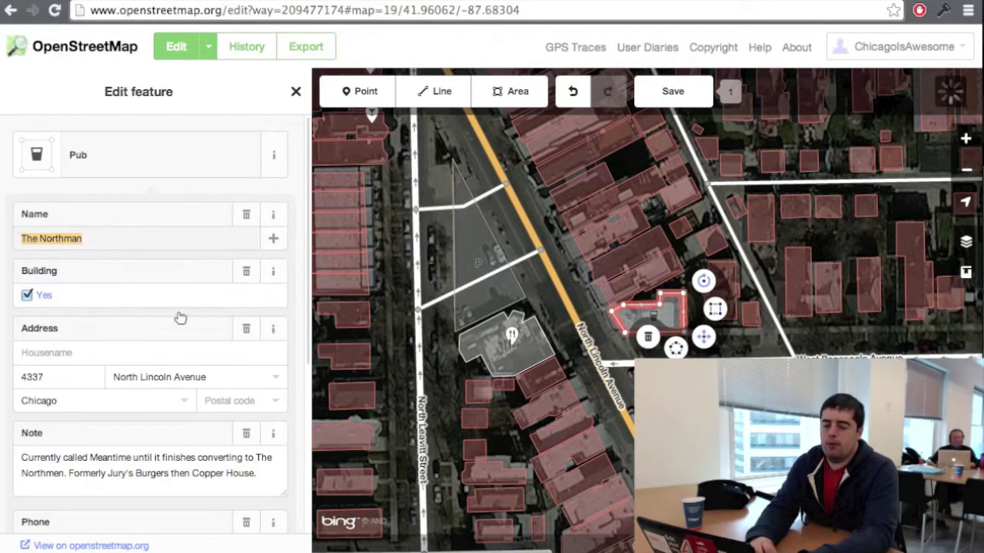
drag(67, 383, 3, 369)
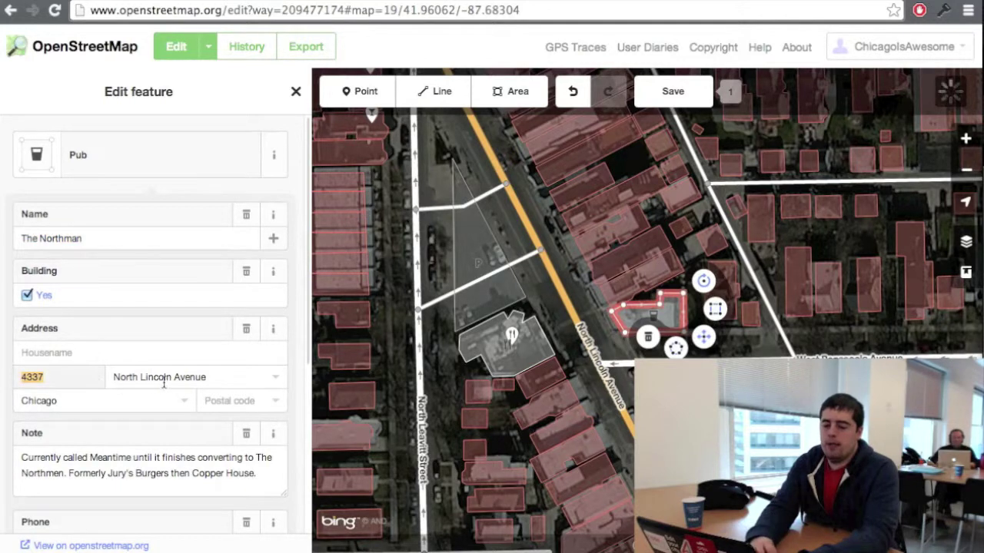
click(244, 374)
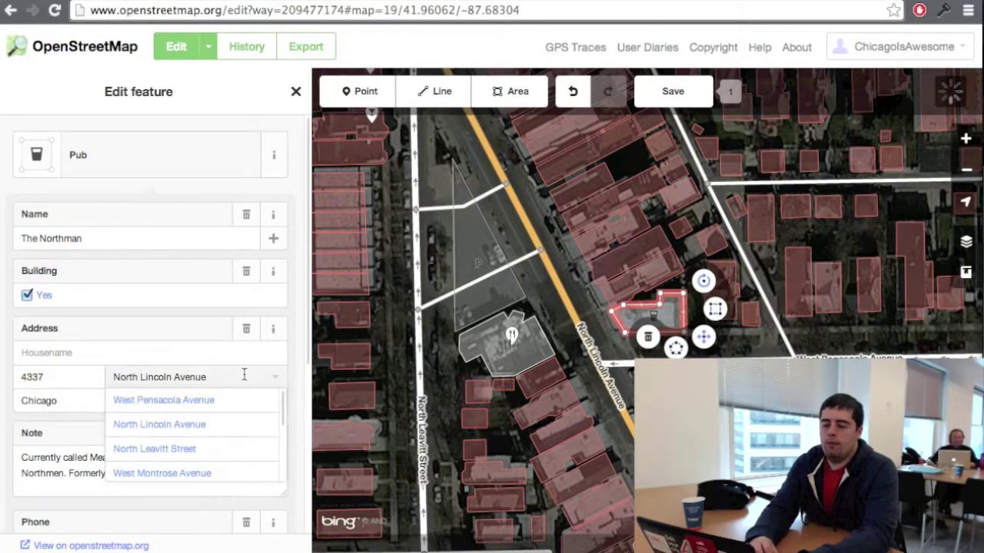
click(73, 401)
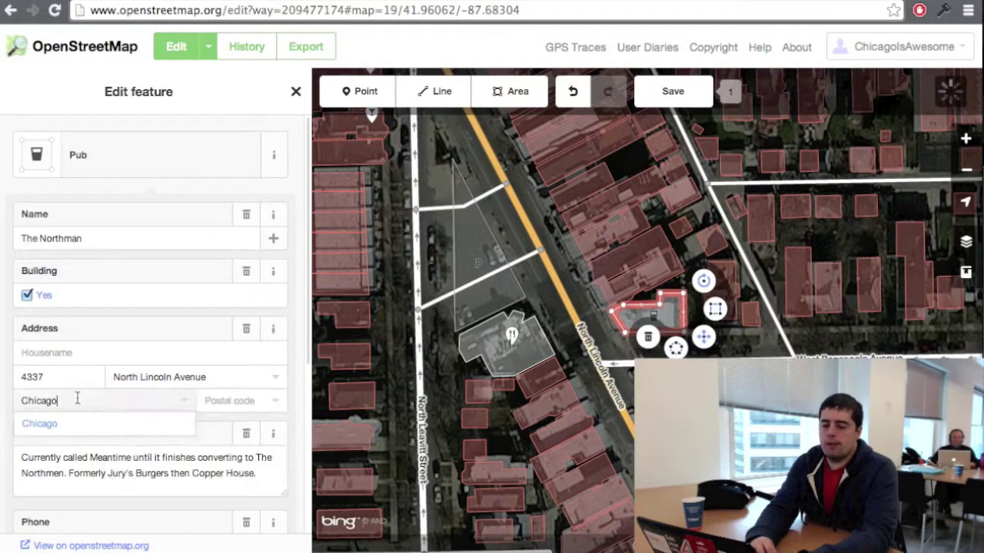
click(224, 459)
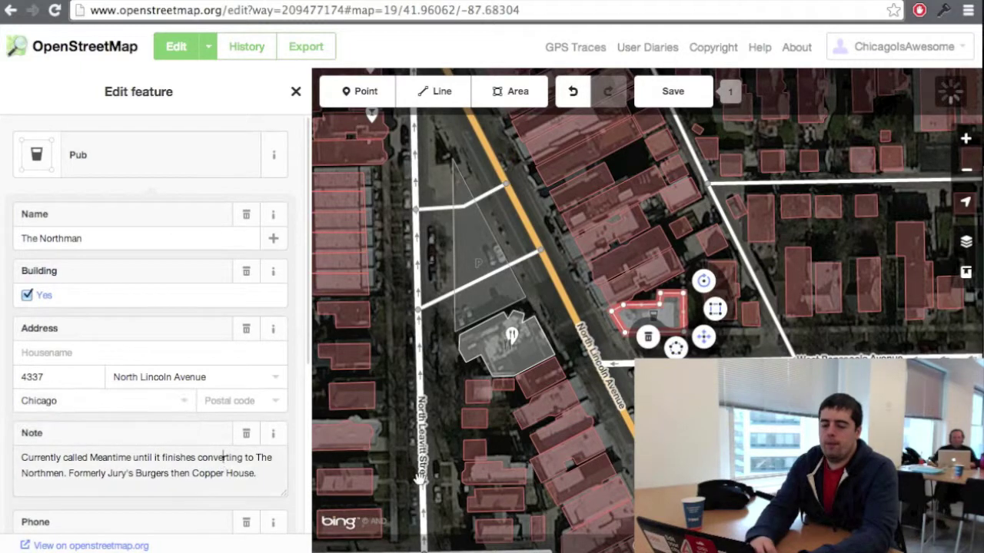
scroll(267, 450, down, 2)
scroll(267, 449, down, 2)
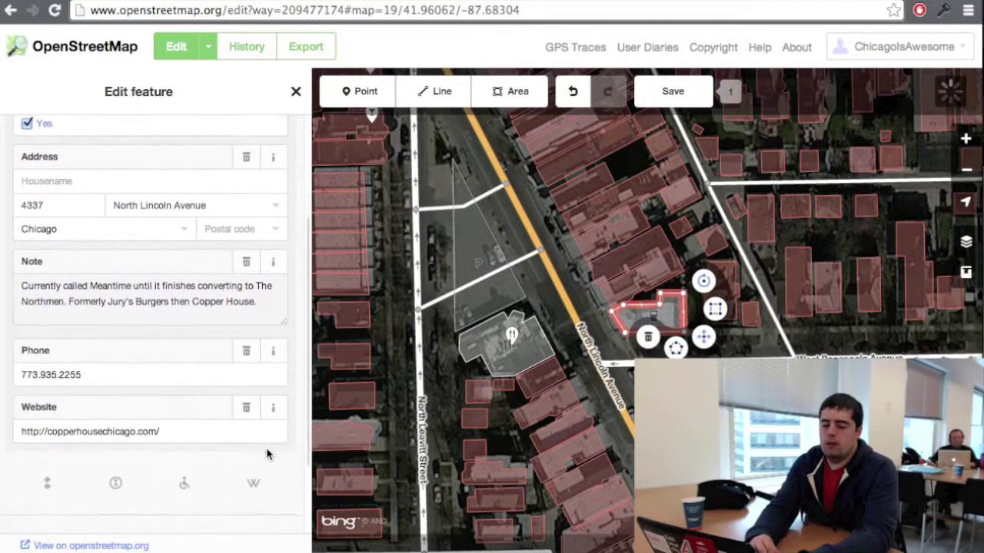
drag(174, 400, 17, 399)
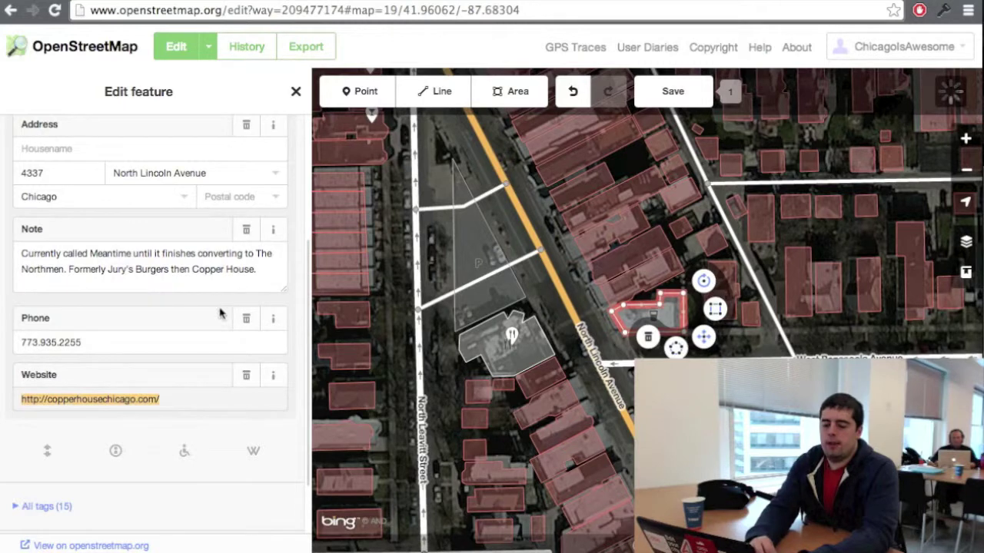
click(576, 287)
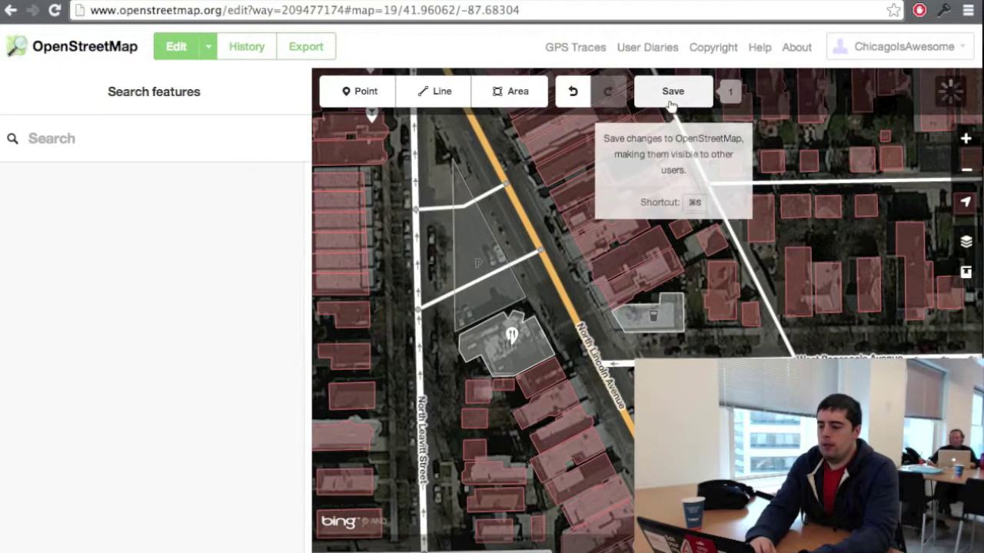
Step: Upload the edit with commit message 'Set the building type.' and view changeset 19921045
click(672, 92)
click(178, 179)
drag(117, 171, 10, 156)
text(T)
key(BackSpace)
text(Set the b)
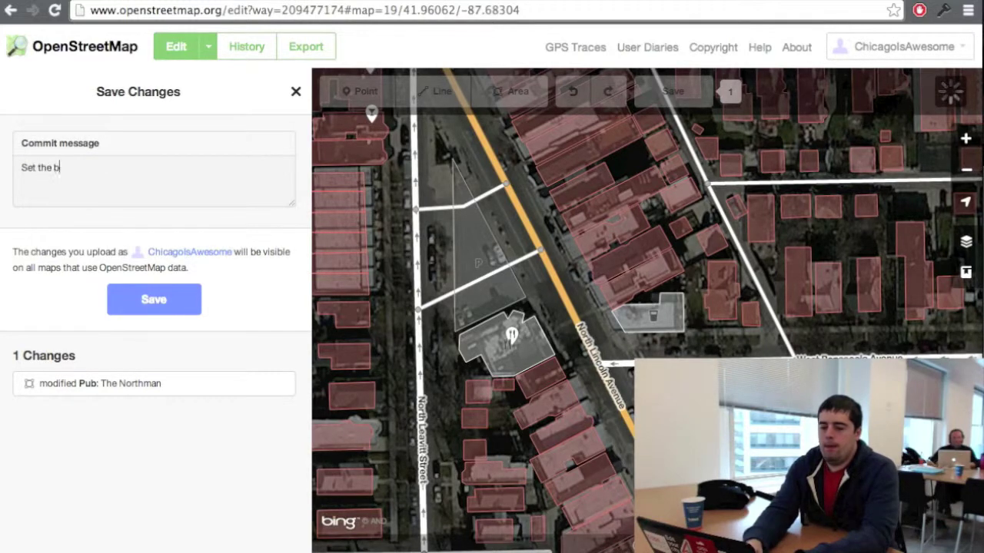
text(uilding type.)
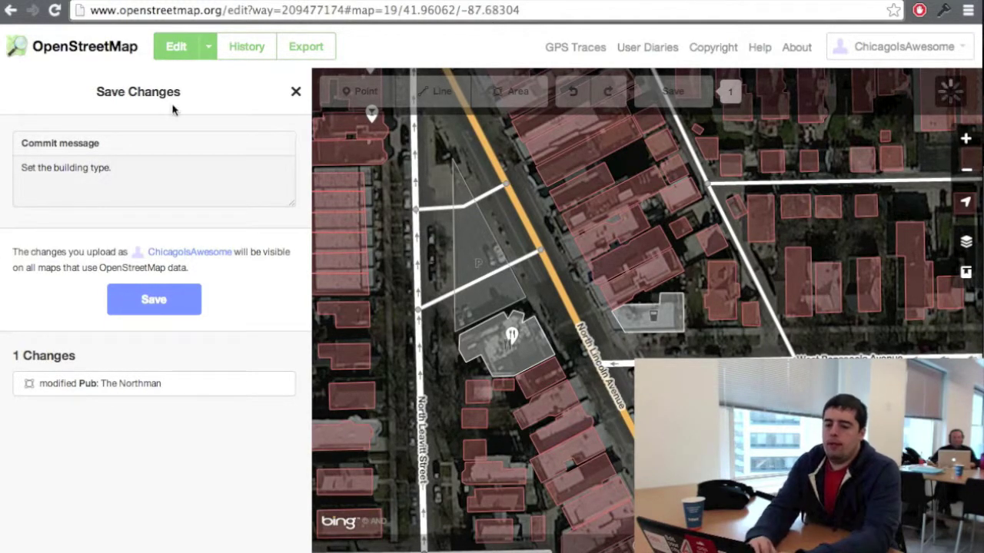
drag(156, 179, 1, 140)
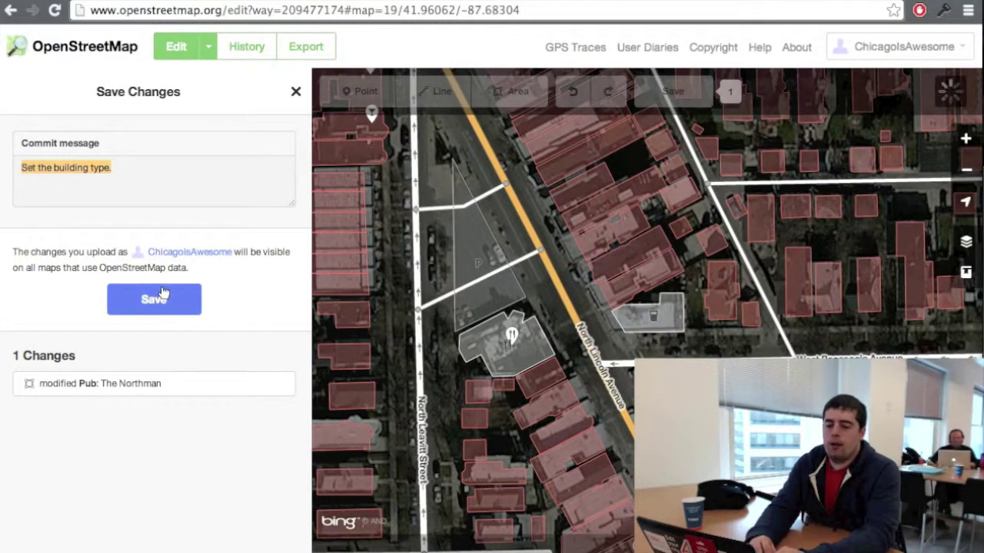
click(137, 306)
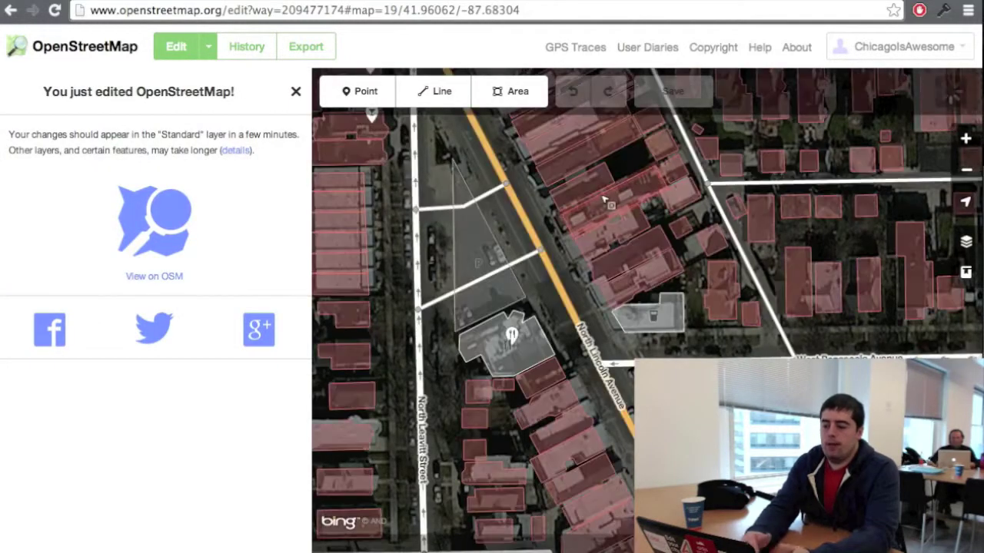
click(178, 228)
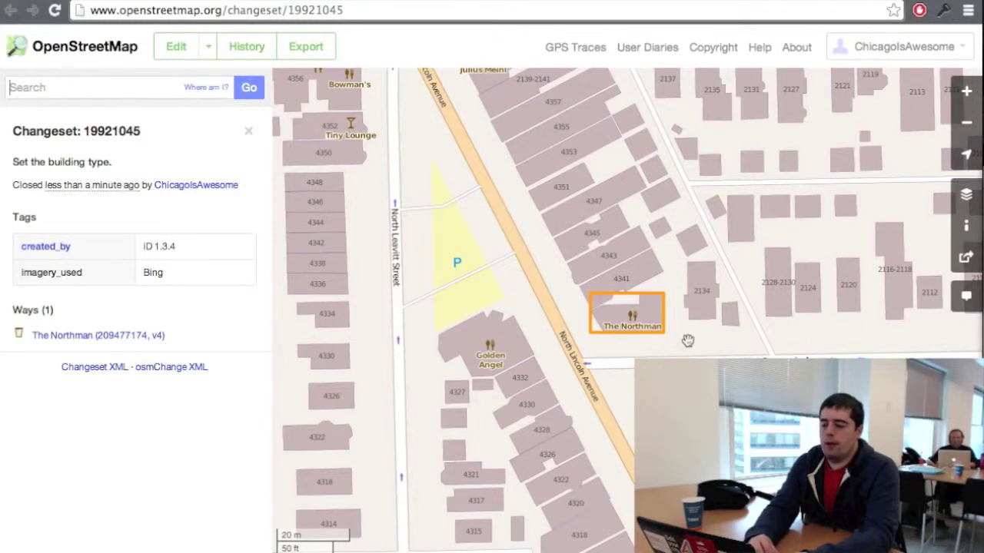
Step: Pan to The Northman and Golden Angel block on West Pensacola Avenue and open it in iD
scroll(664, 335, down, 2)
scroll(664, 335, up, 2)
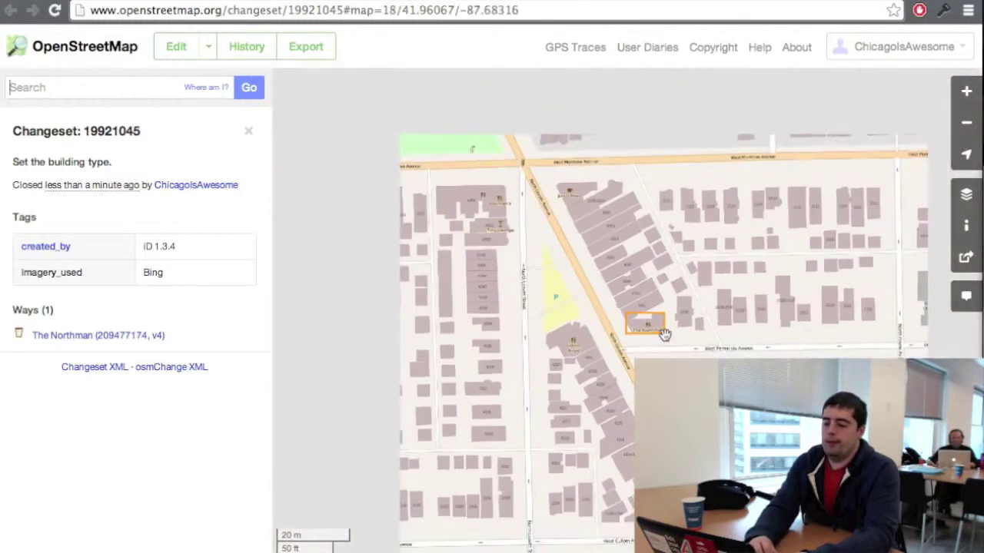
drag(658, 322, 600, 306)
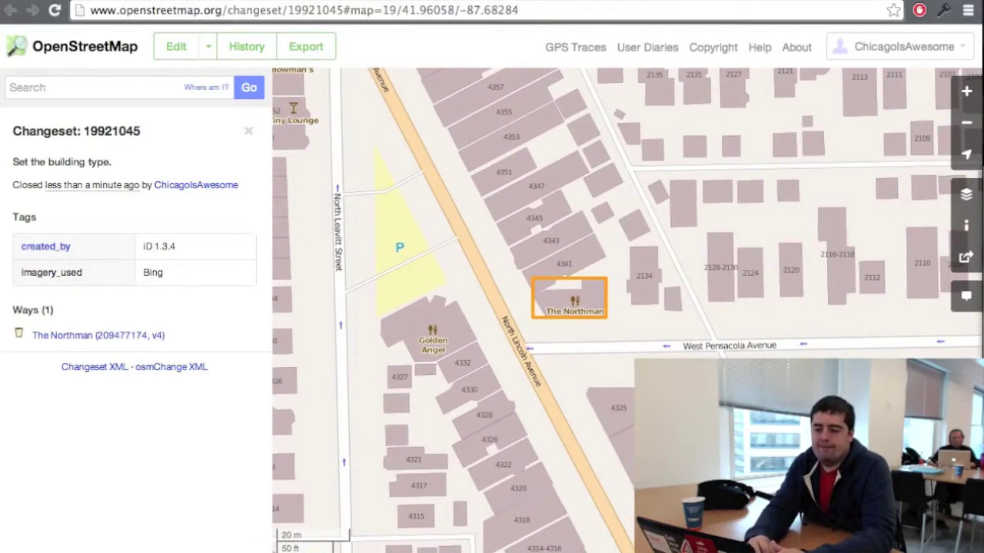
drag(449, 243, 528, 264)
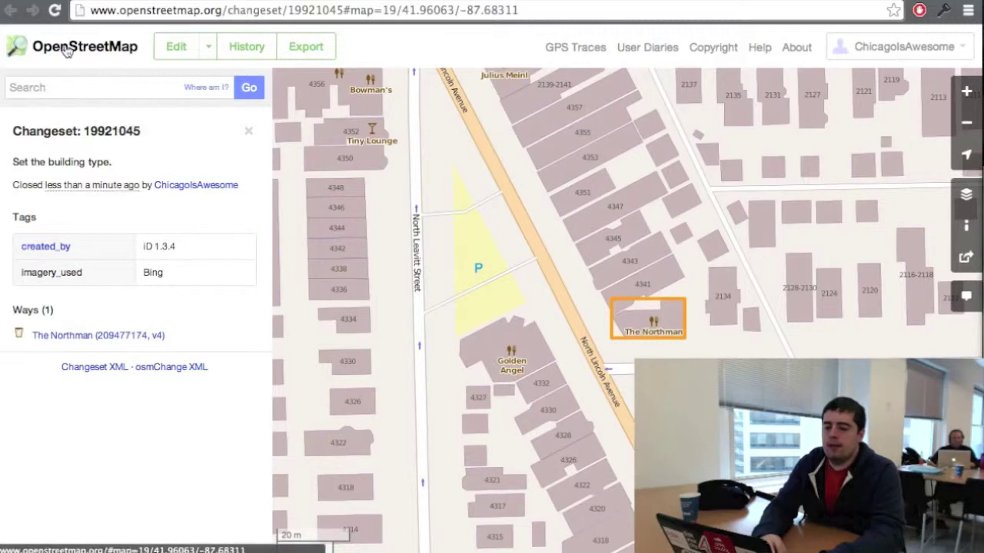
click(174, 47)
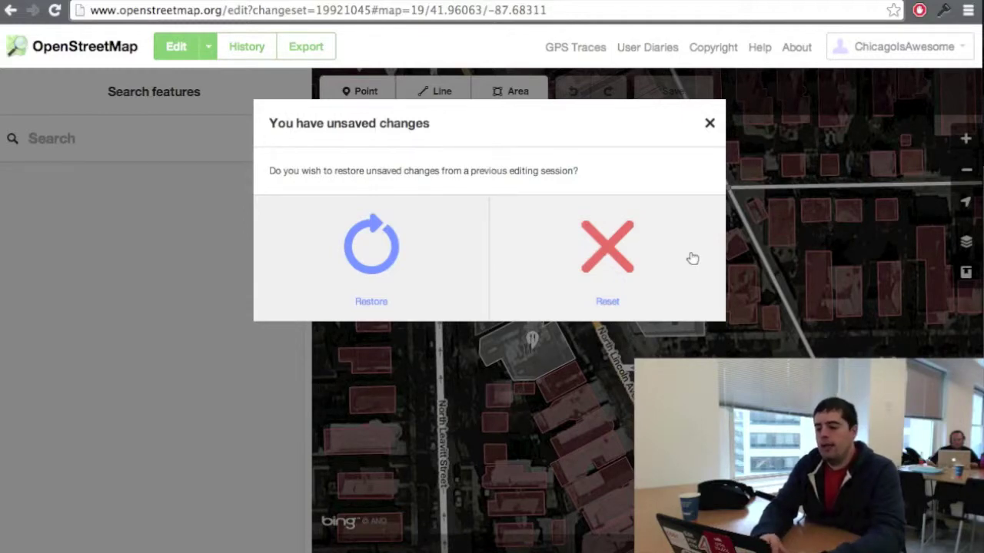
Step: Reset the earlier session's edits and bring up the type chooser for the 4340-4344 North Lincoln Avenue building
click(590, 258)
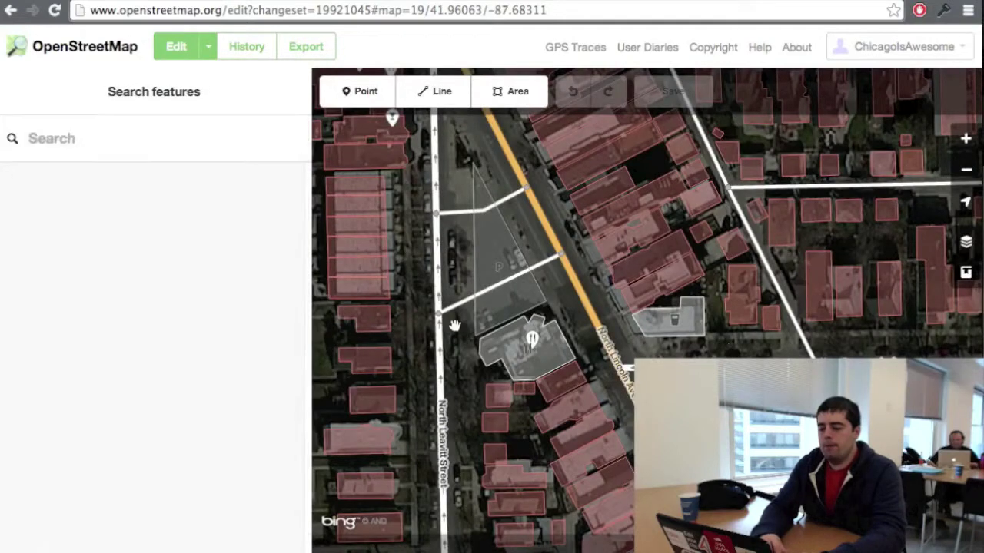
click(559, 338)
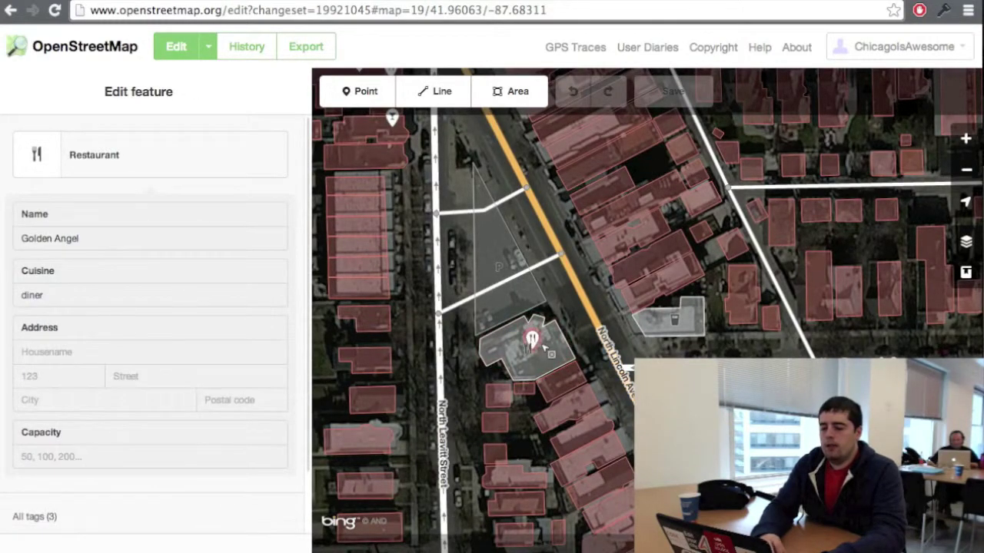
click(540, 344)
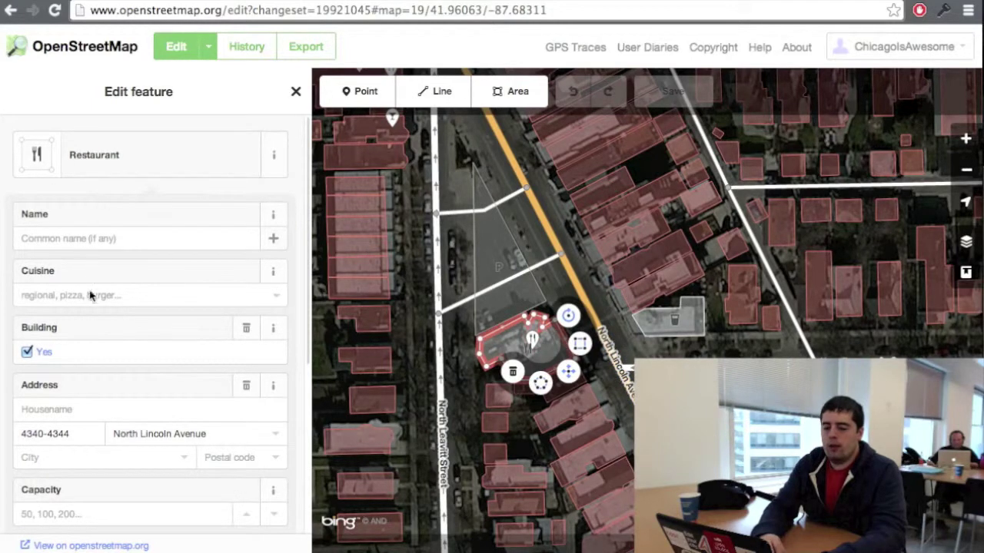
scroll(72, 382, down, 3)
scroll(73, 381, up, 3)
scroll(77, 411, down, 4)
scroll(77, 412, up, 5)
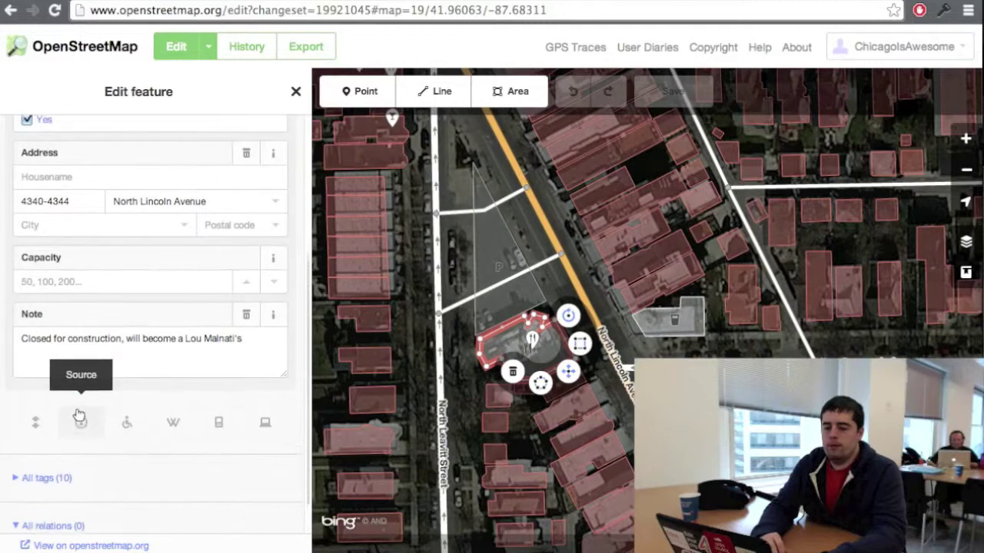
click(96, 176)
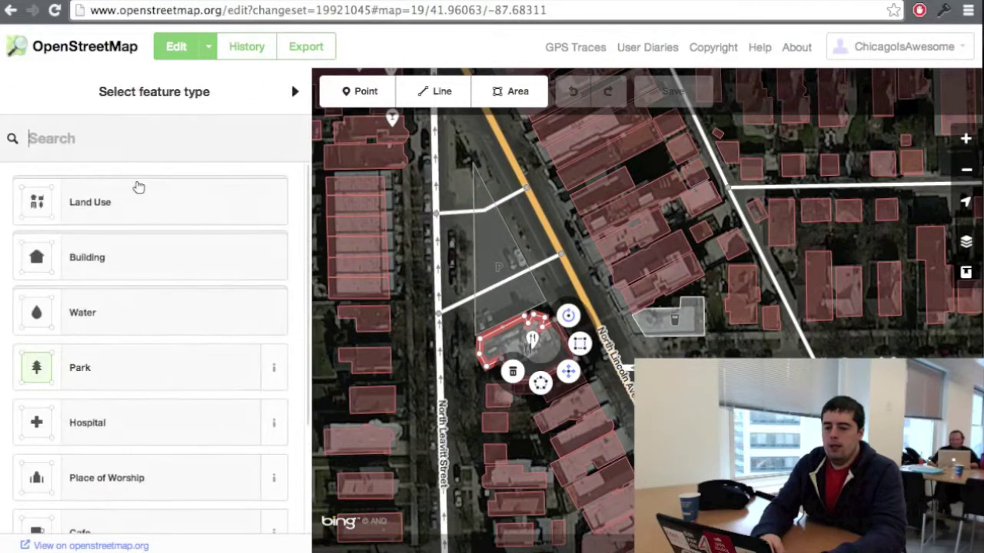
Step: Search 'construction' and apply the Construction preset to the building
text(consr)
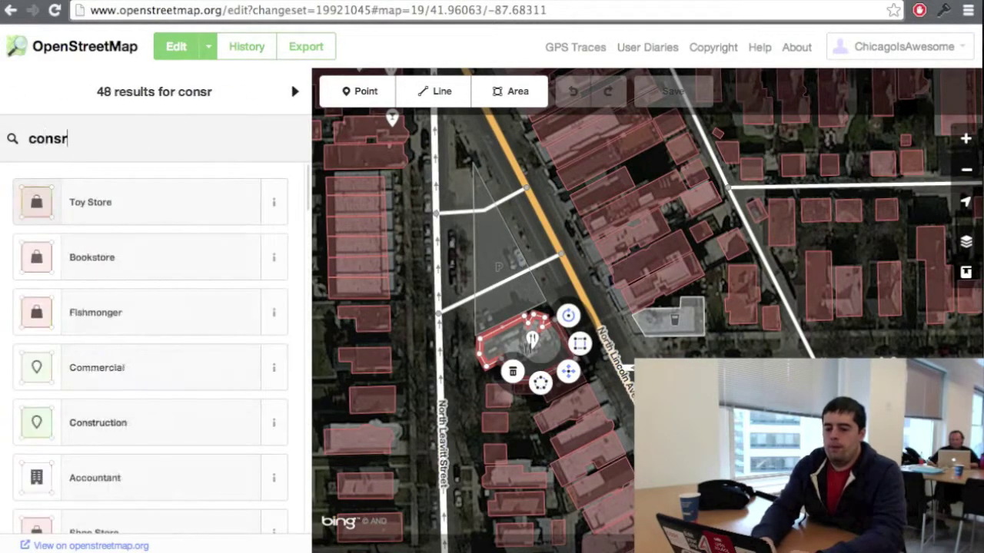
text(uction)
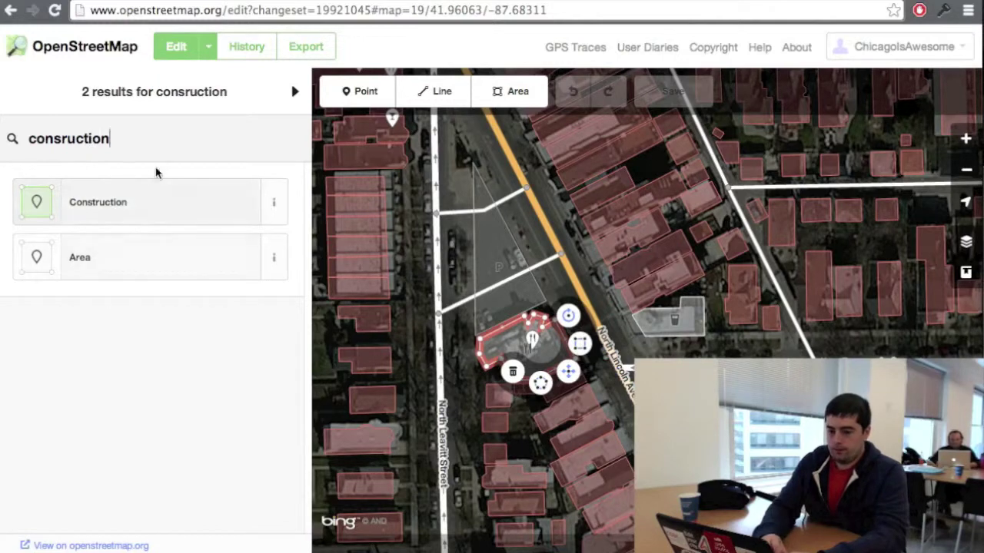
click(132, 212)
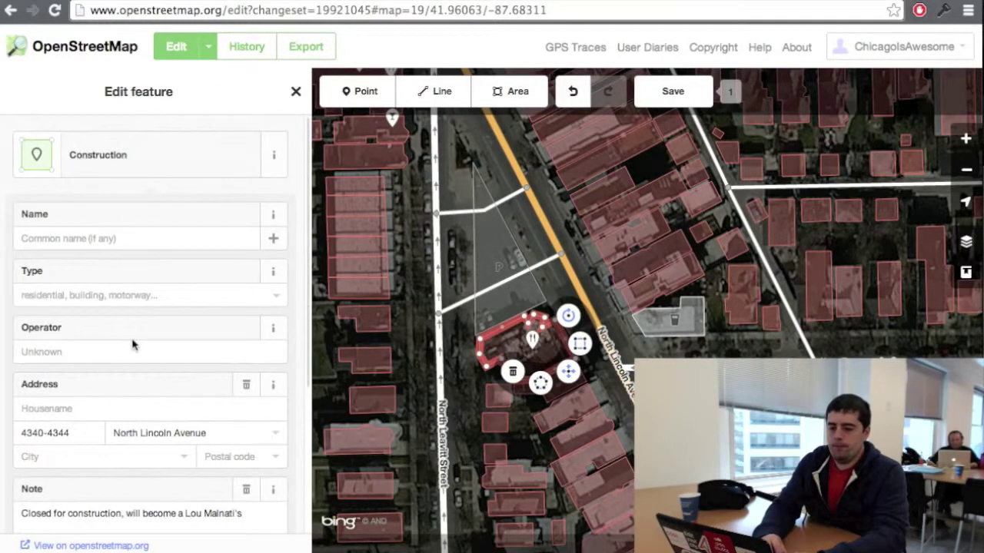
scroll(126, 362, down, 4)
Step: Copy Lou Malnati's from the building's Note and paste it as the name
click(255, 356)
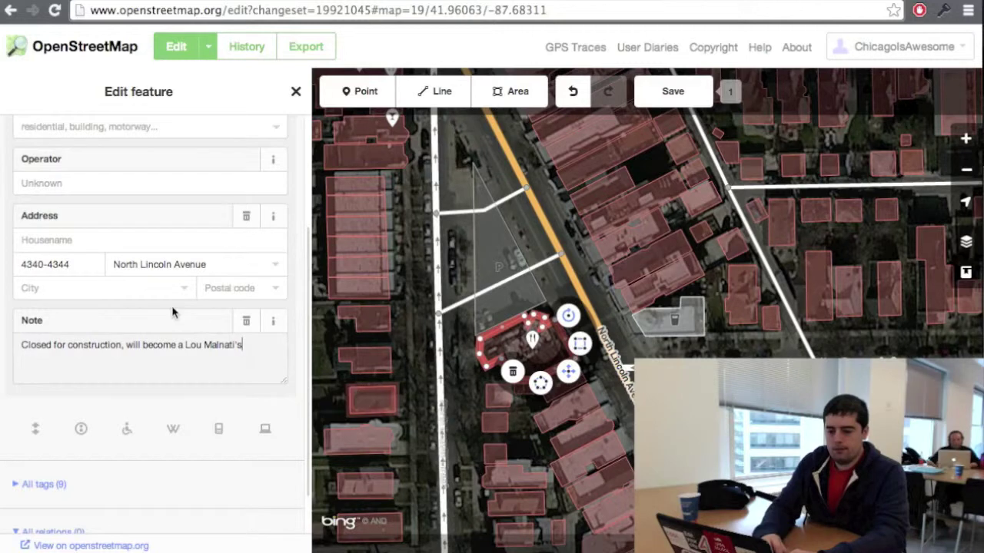
scroll(173, 310, up, 2)
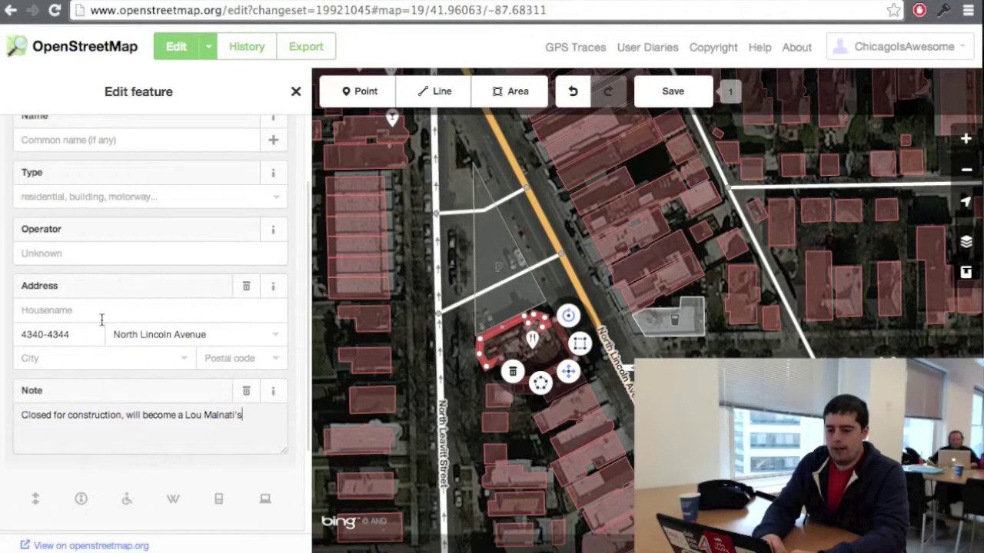
scroll(127, 341, up, 3)
drag(128, 340, 103, 231)
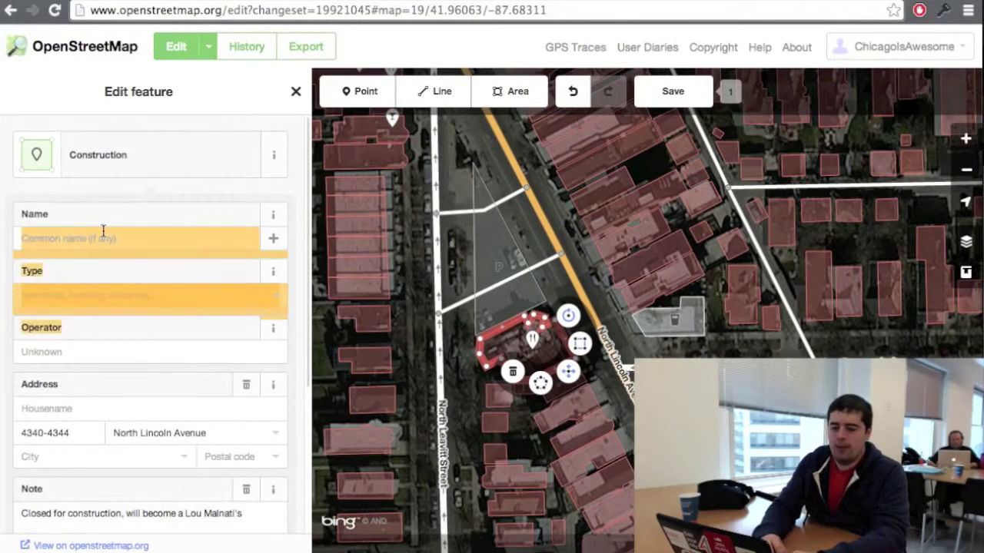
scroll(209, 411, down, 3)
click(236, 389)
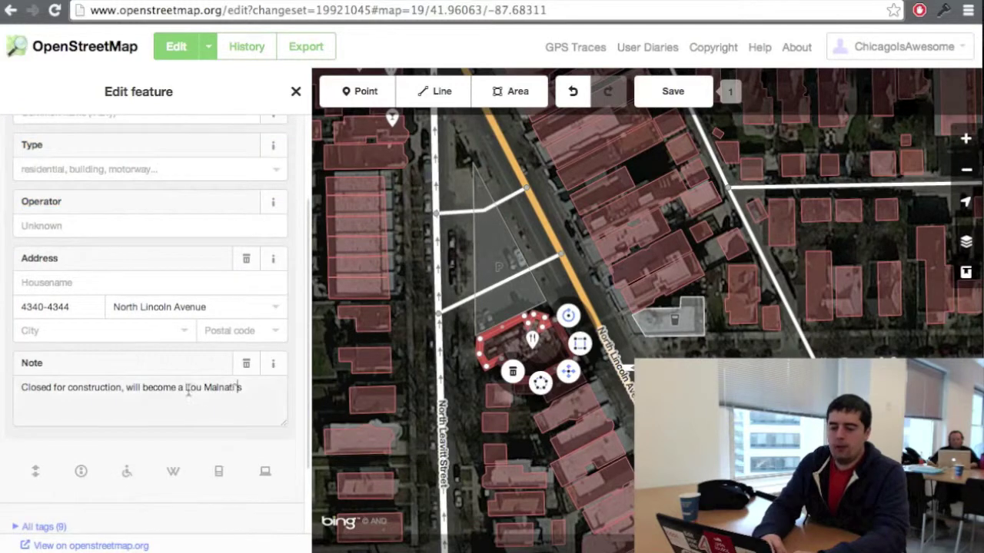
drag(188, 390, 248, 388)
key(super+c)
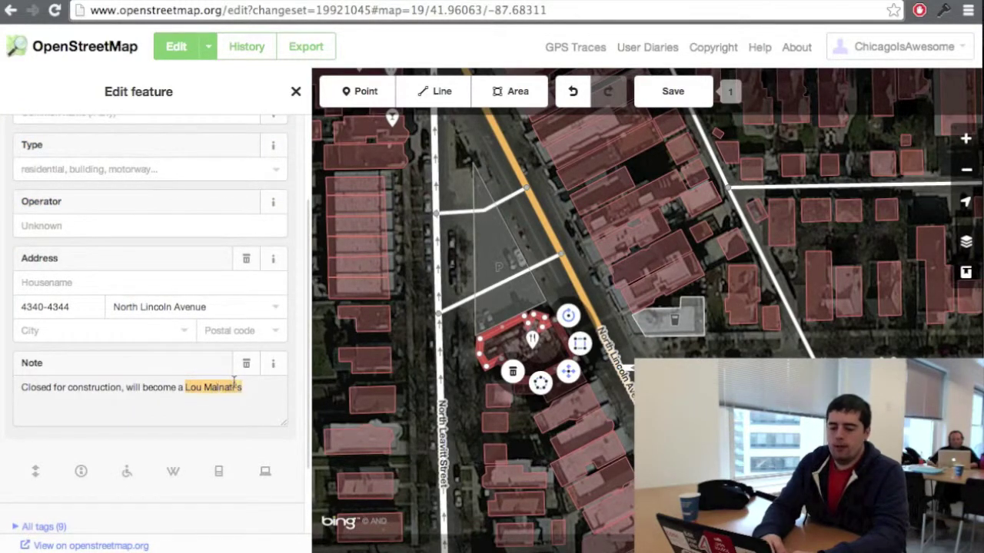
click(234, 384)
drag(241, 388, 238, 388)
click(193, 386)
scroll(250, 353, up, 4)
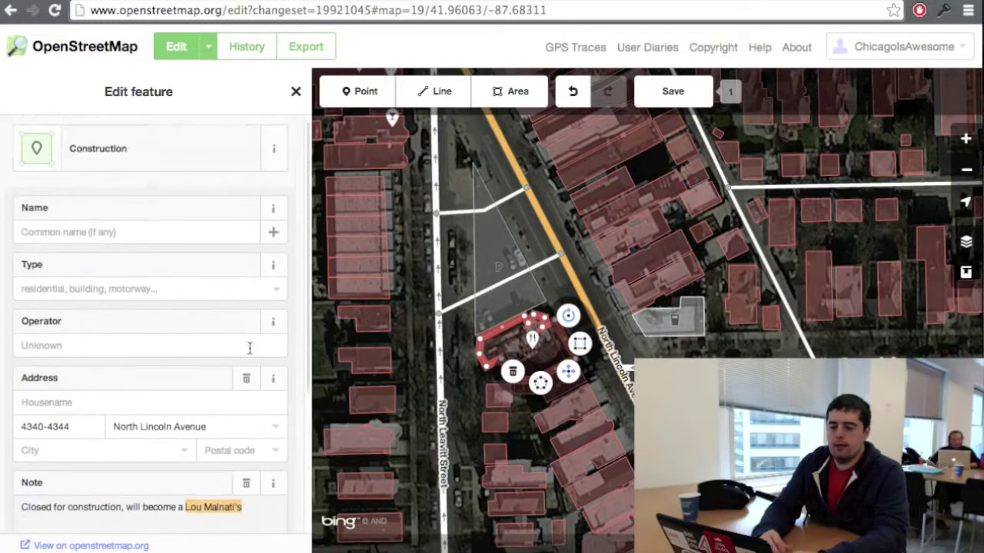
key(super+v)
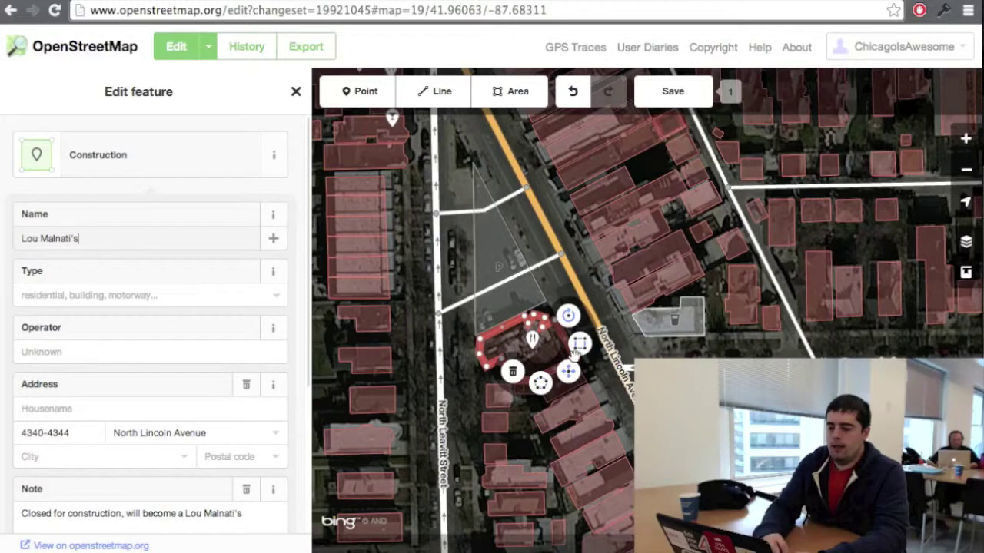
Step: Commit the Lou Malnati's name and delete the old Golden Angel restaurant point
click(547, 356)
click(531, 340)
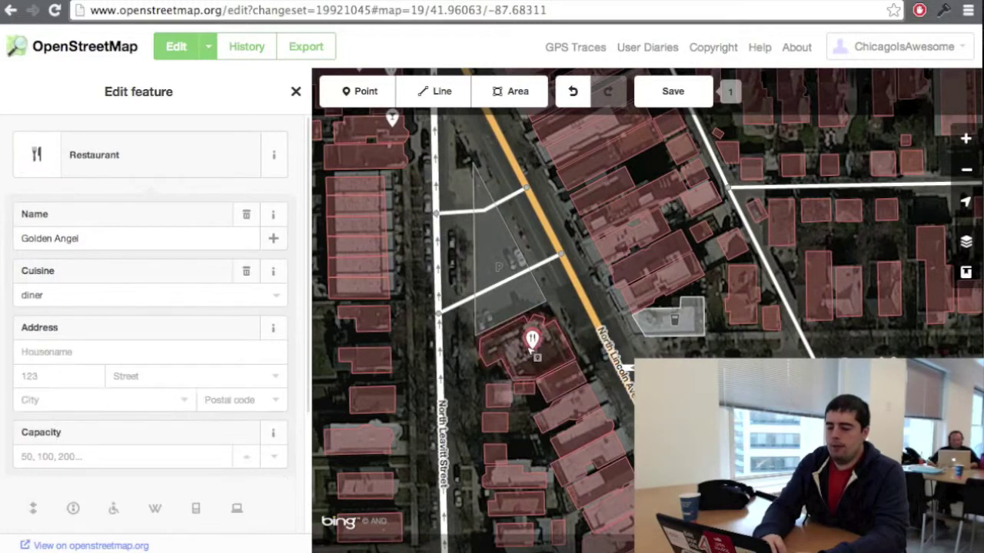
scroll(167, 310, down, 1)
scroll(167, 310, down, 3)
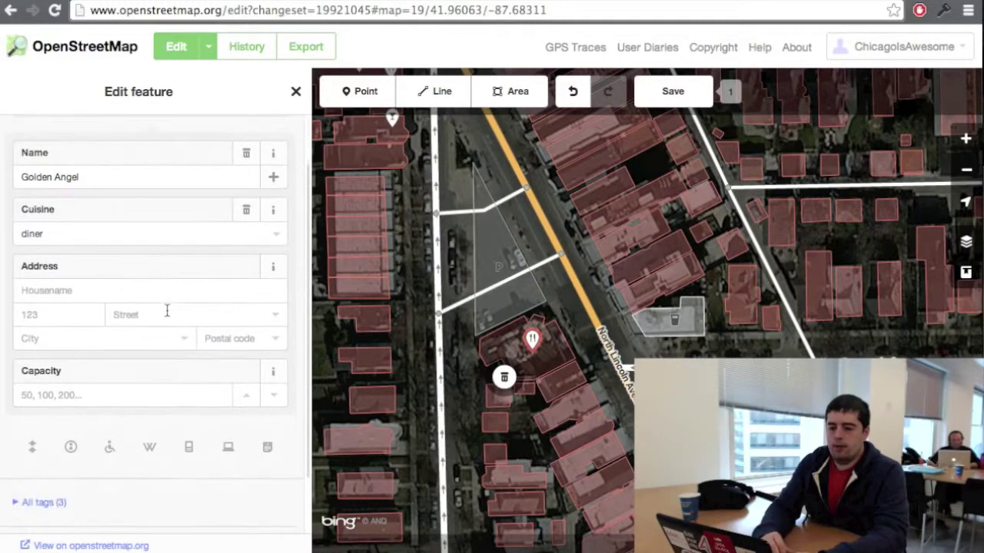
scroll(164, 500, up, 4)
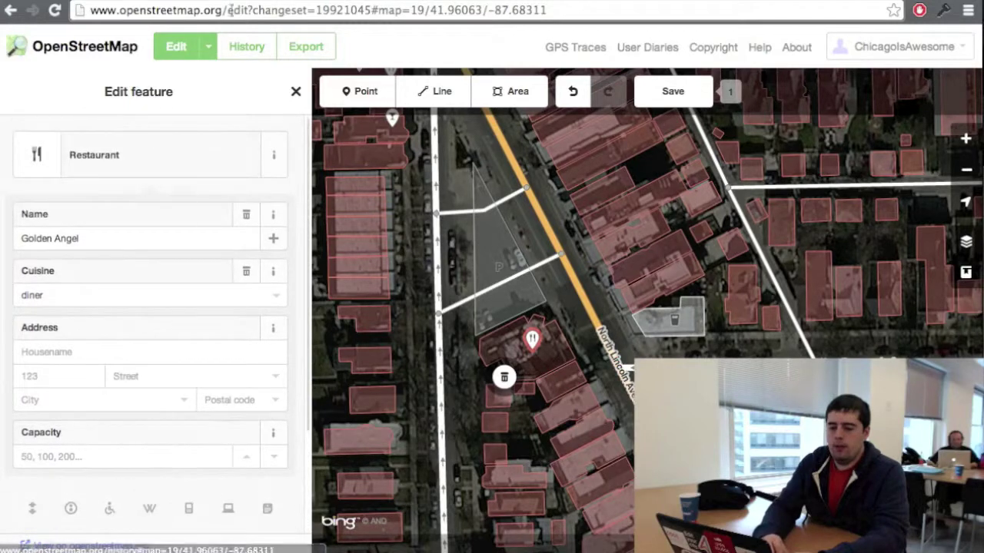
click(504, 378)
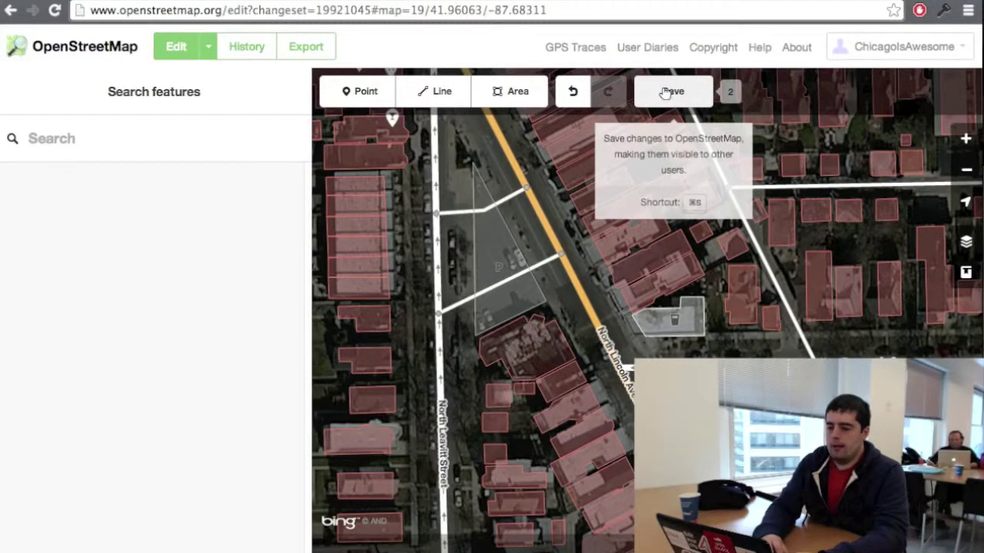
Step: Upload both edits with the commit message 'Removing an under construction restaurant.'
click(666, 92)
text(R)
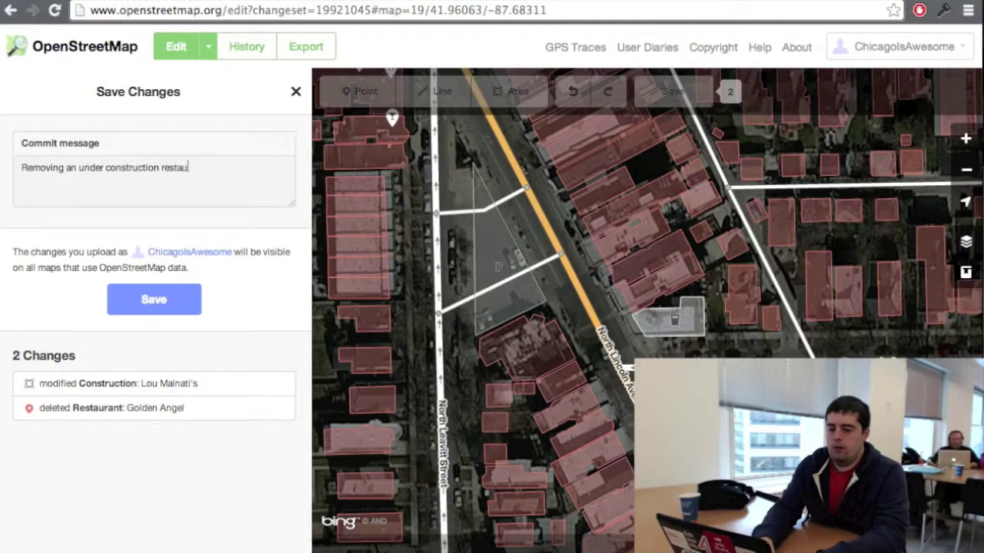
click(158, 302)
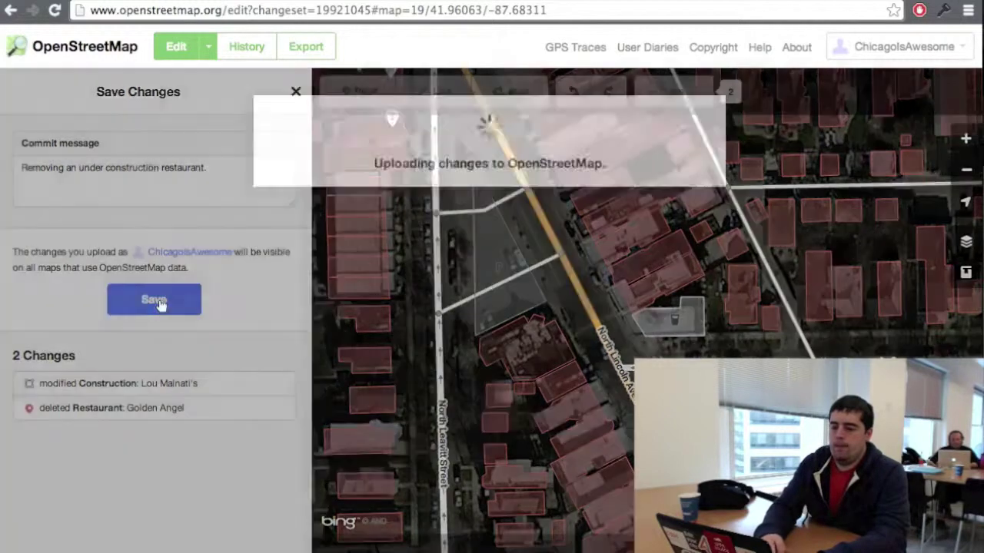